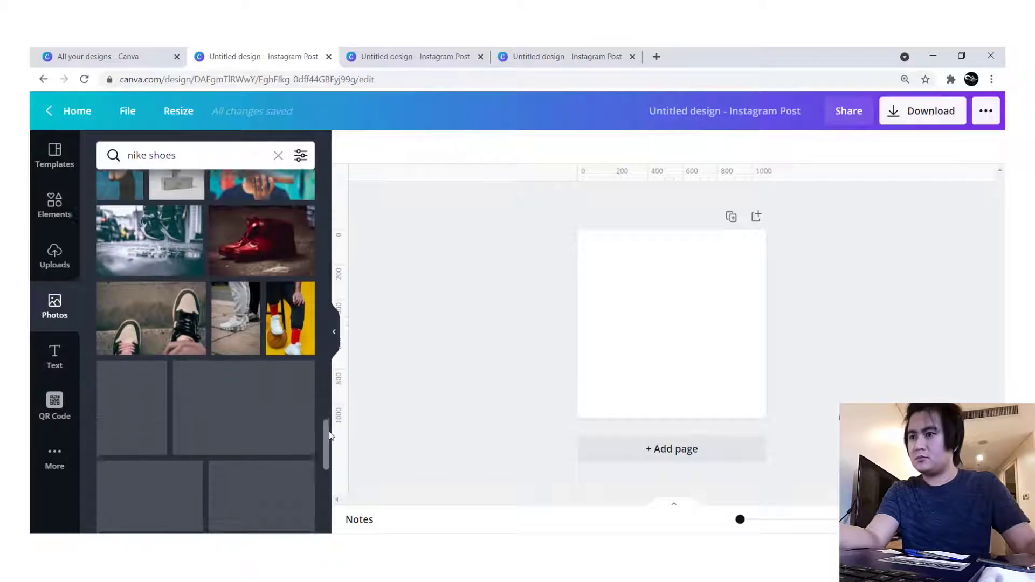
- Browse the nike shoes photo results and add the photo of the white Nike sneakers with black logos to the page
scroll(322, 432, down, 6)
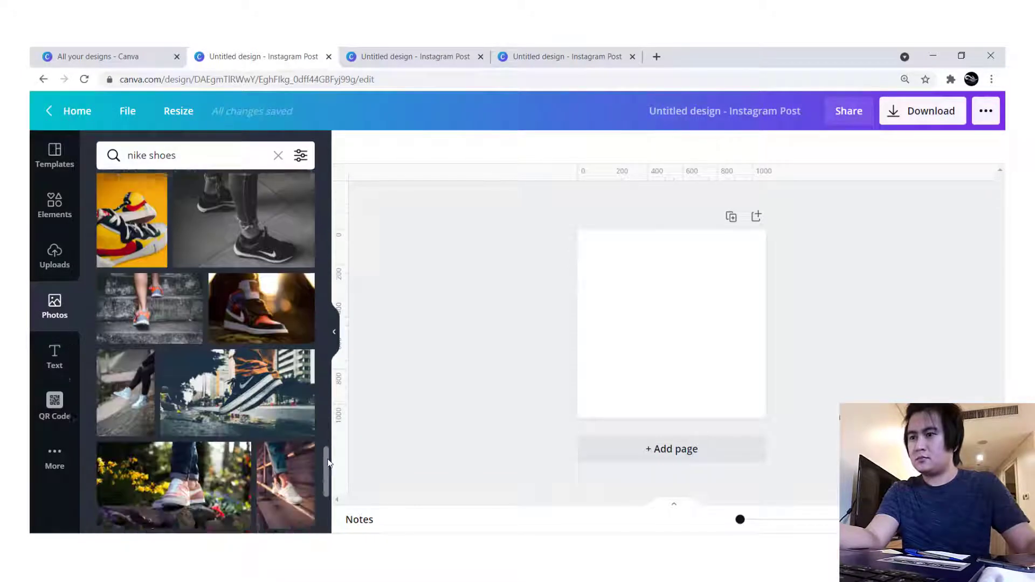
scroll(324, 439, down, 10)
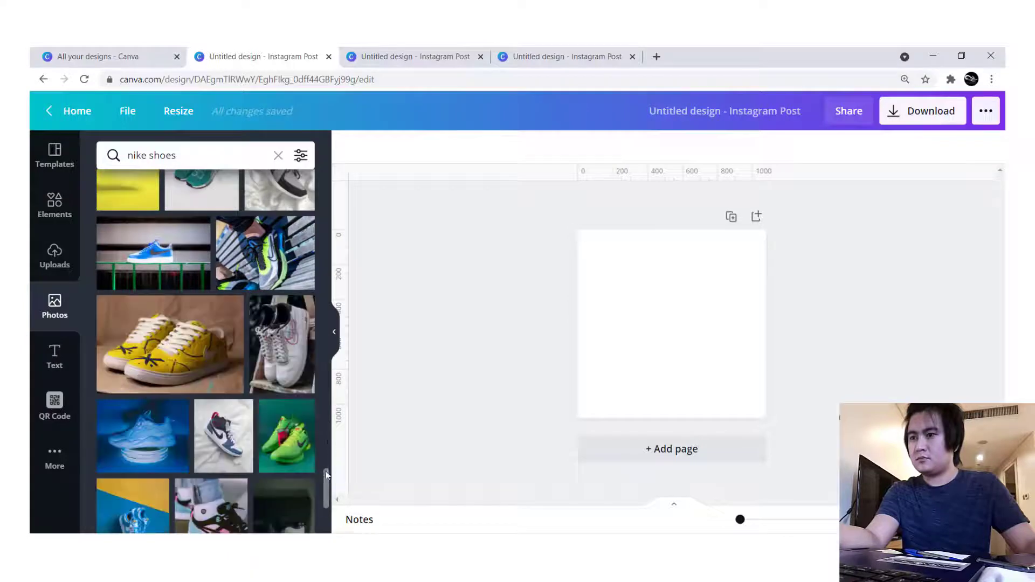
scroll(324, 474, down, 5)
scroll(323, 477, down, 7)
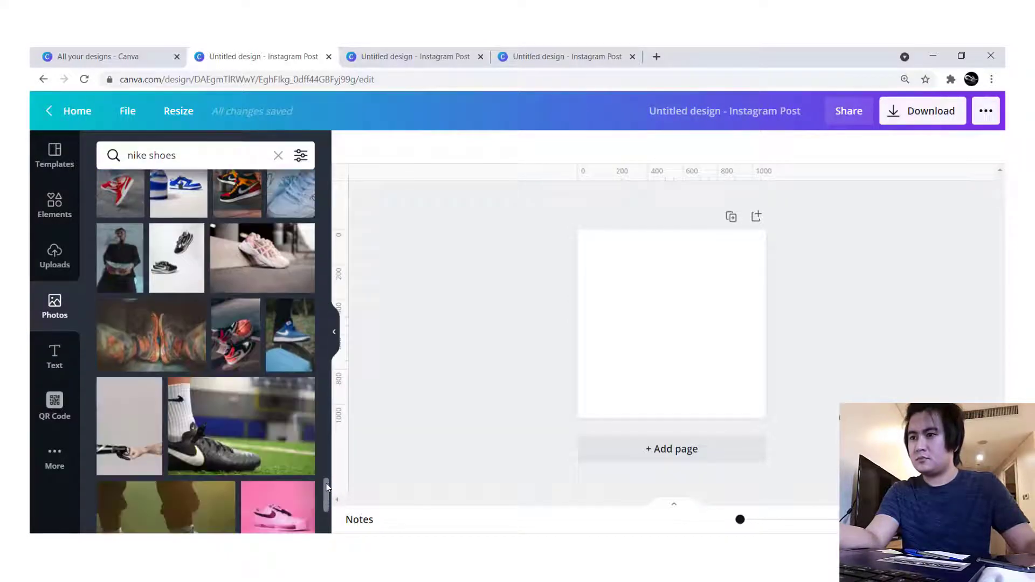
scroll(326, 481, down, 5)
scroll(327, 481, down, 5)
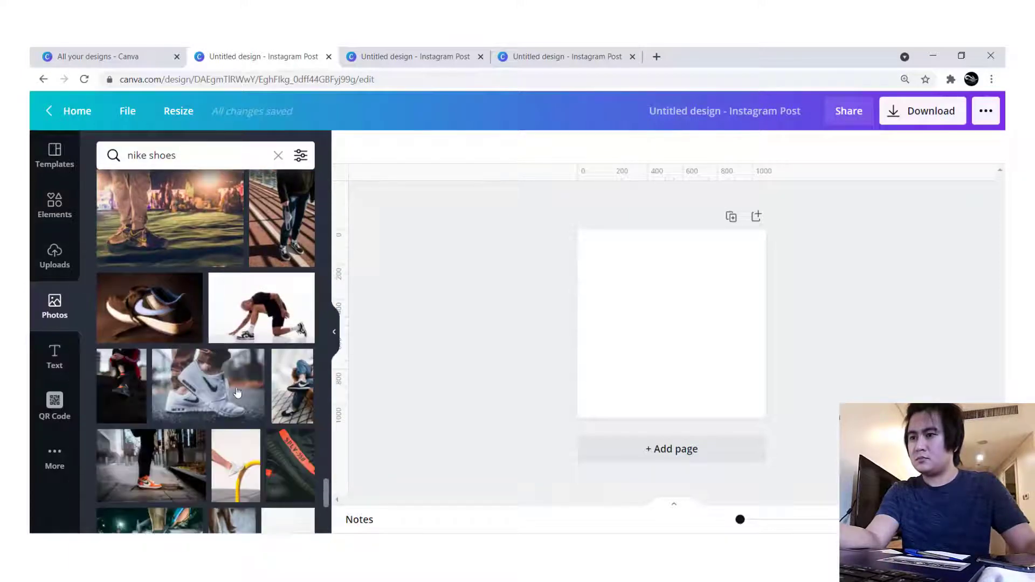
click(237, 392)
- Stretch the sneaker photo across the full page width and extend its height slightly
drag(583, 325, 577, 324)
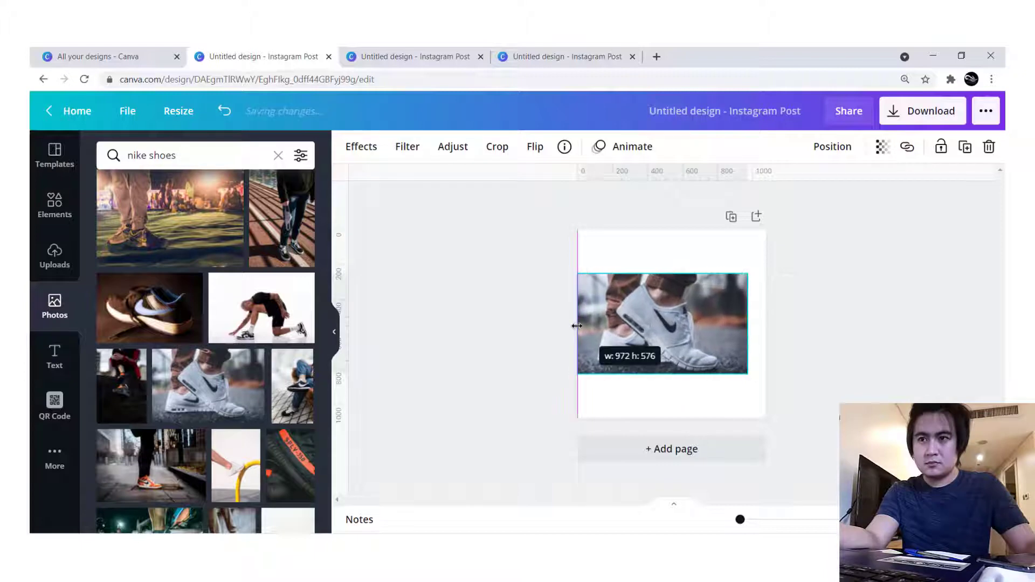
drag(751, 324, 766, 324)
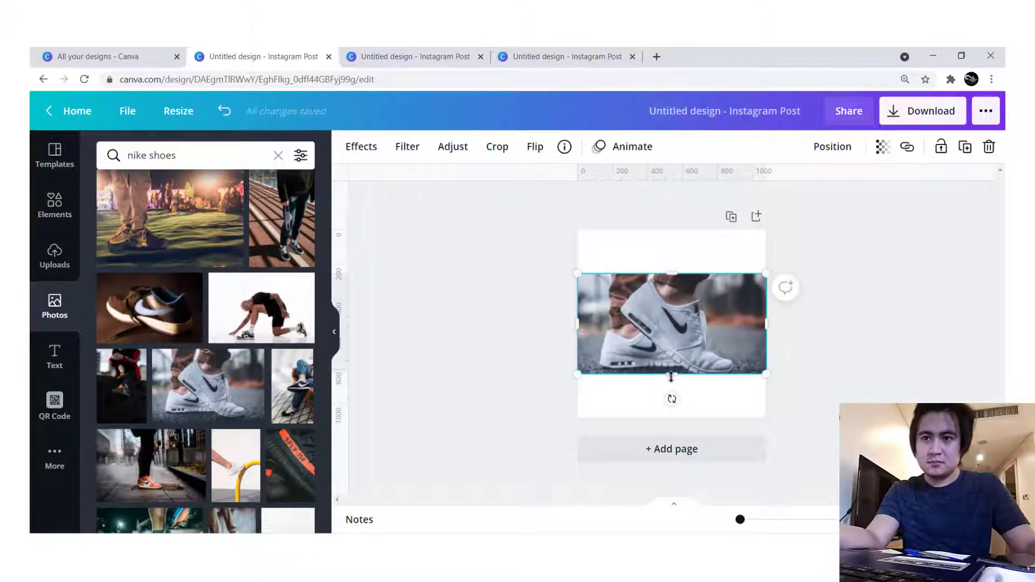
drag(672, 373, 676, 364)
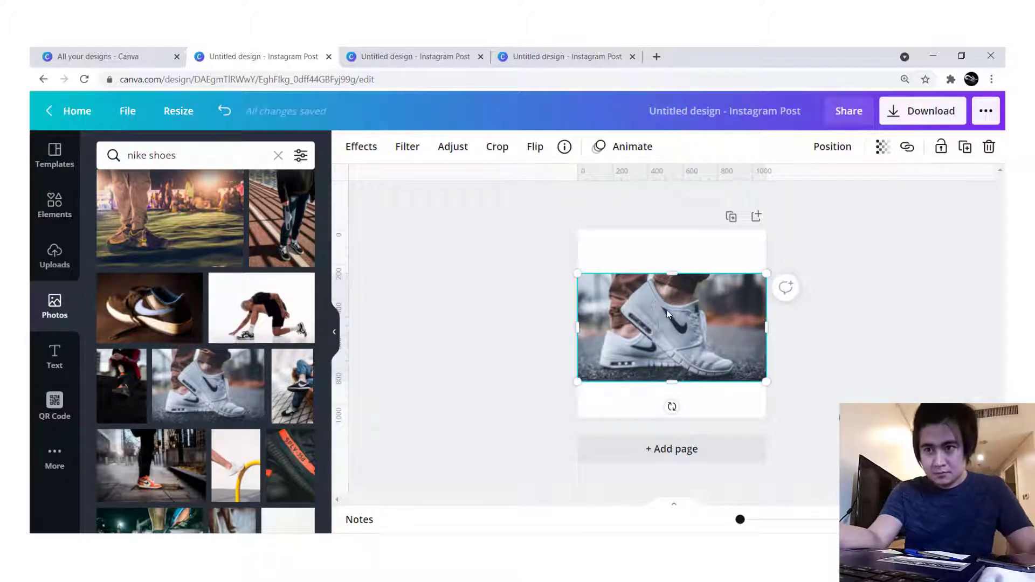
click(520, 314)
click(681, 319)
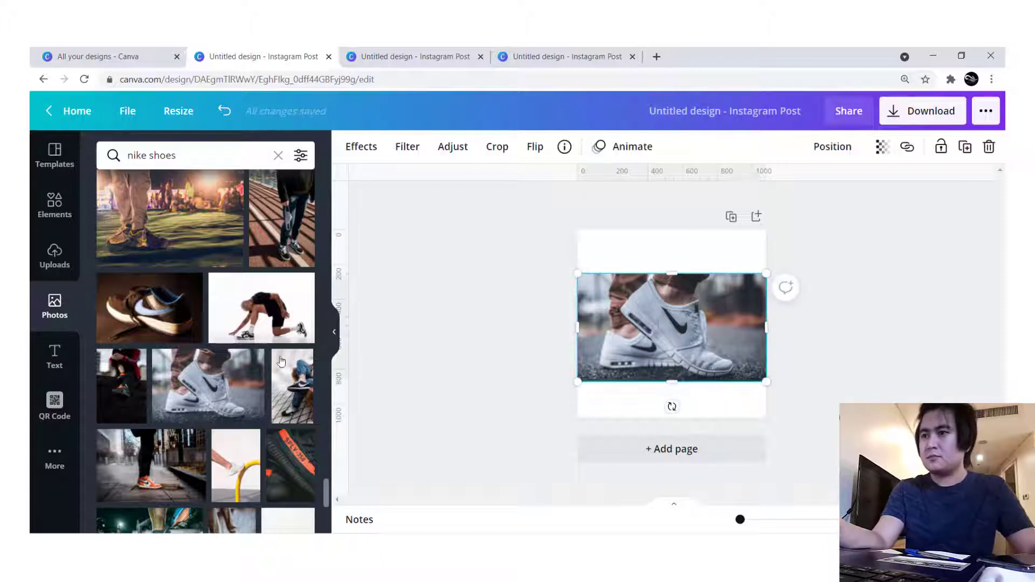
- Add two small copies of the same sneaker photo, placing one in each lower corner of the page
drag(215, 383, 646, 387)
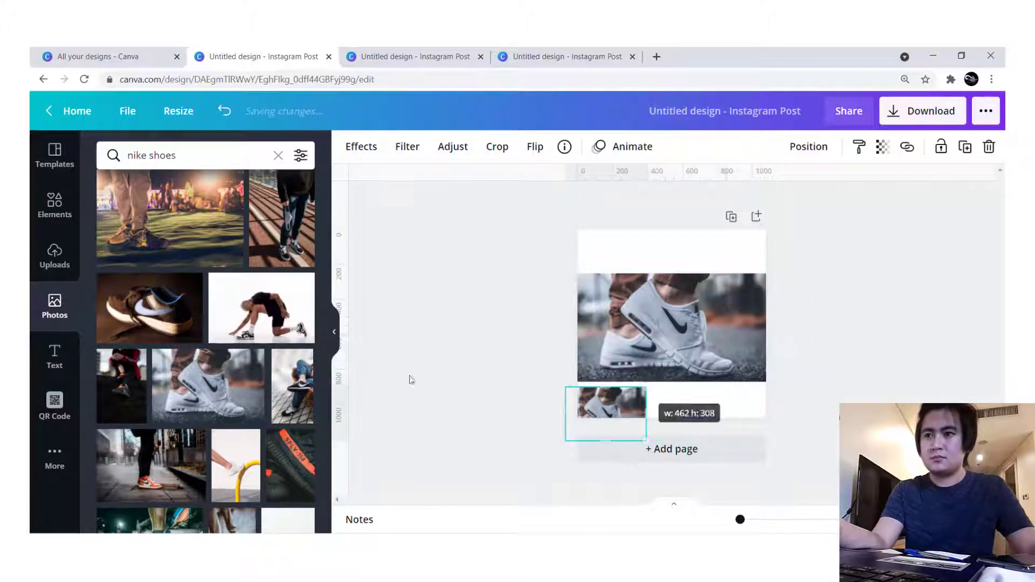
click(209, 386)
drag(694, 335, 748, 398)
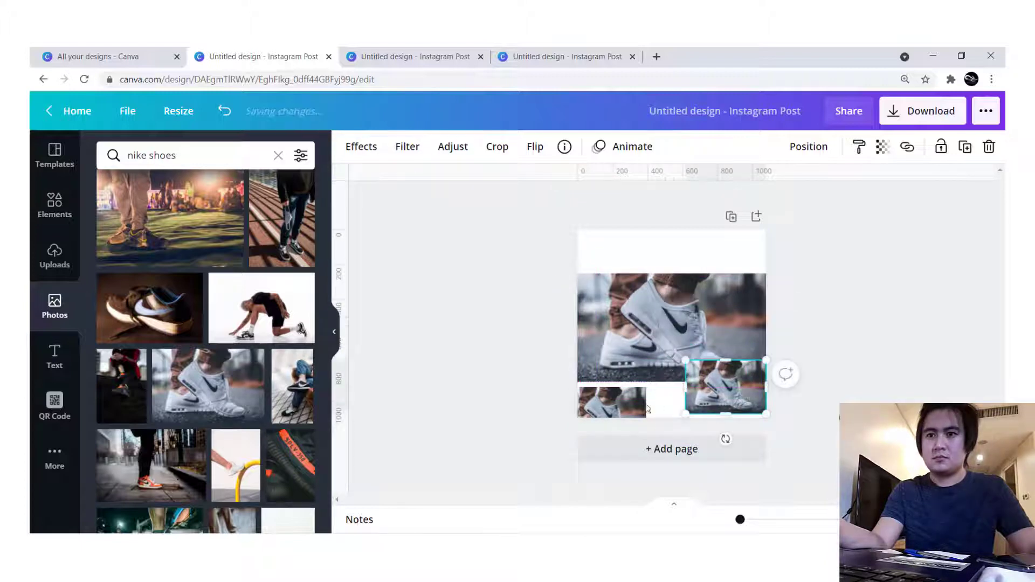
drag(617, 404, 629, 381)
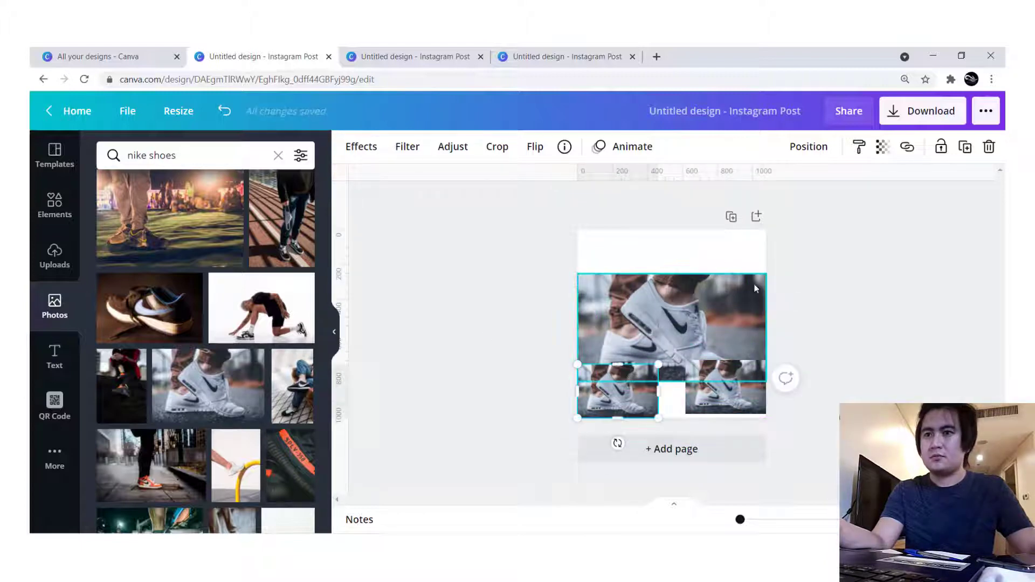
- Open the image adjustment settings for the large sneaker photo
click(697, 312)
click(443, 154)
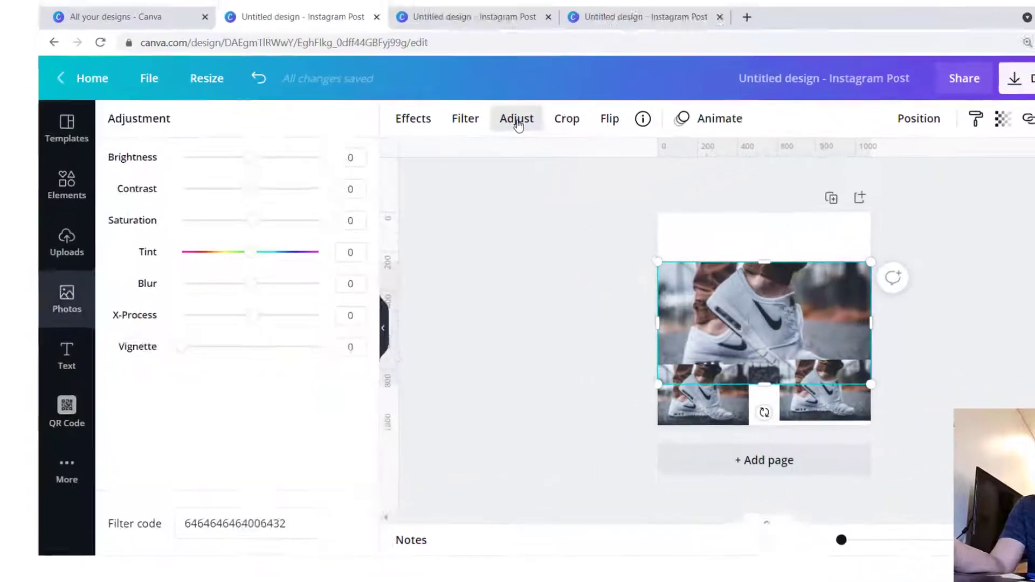
click(307, 304)
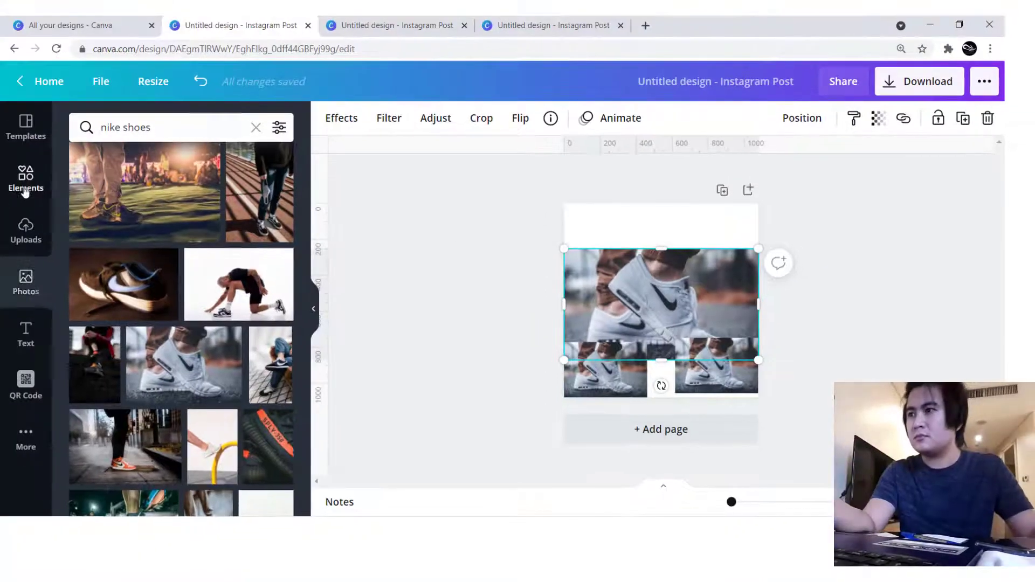
- Search the elements for "iphone" and add the first phone frame to the page
click(24, 186)
click(181, 127)
text(ipho)
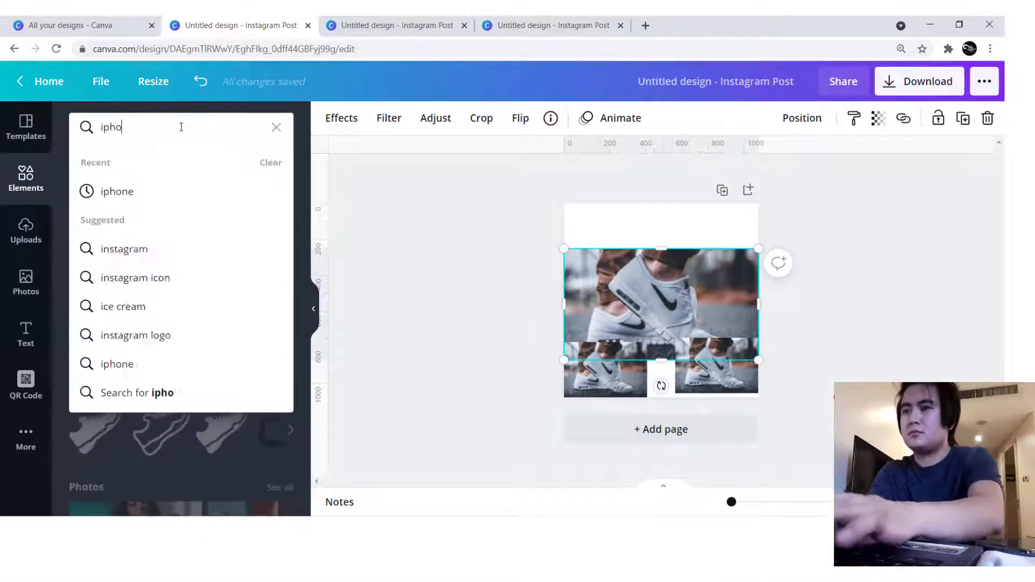
text(ne)
key(Return)
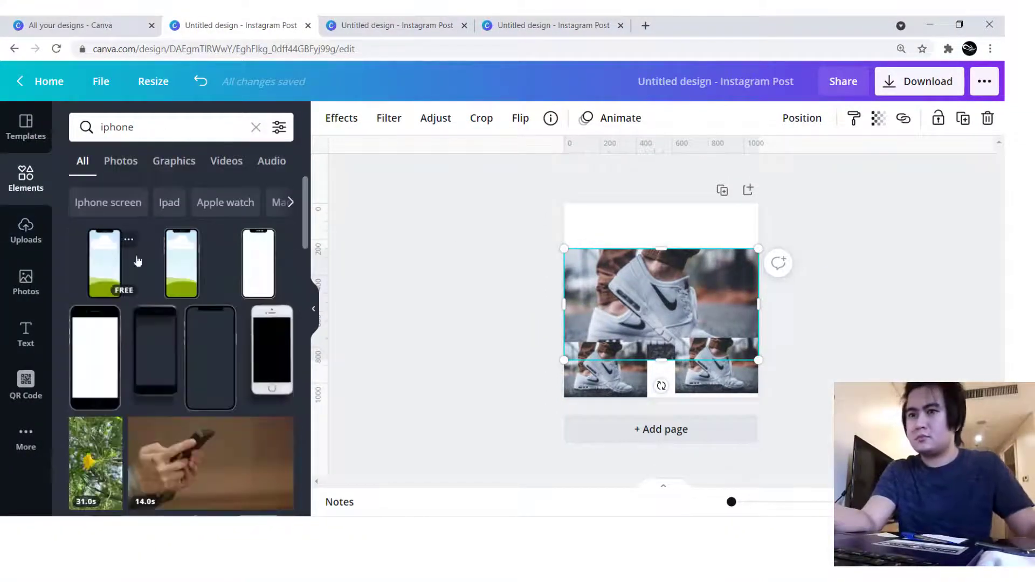
click(138, 261)
- Lock the large background photo in place
click(721, 271)
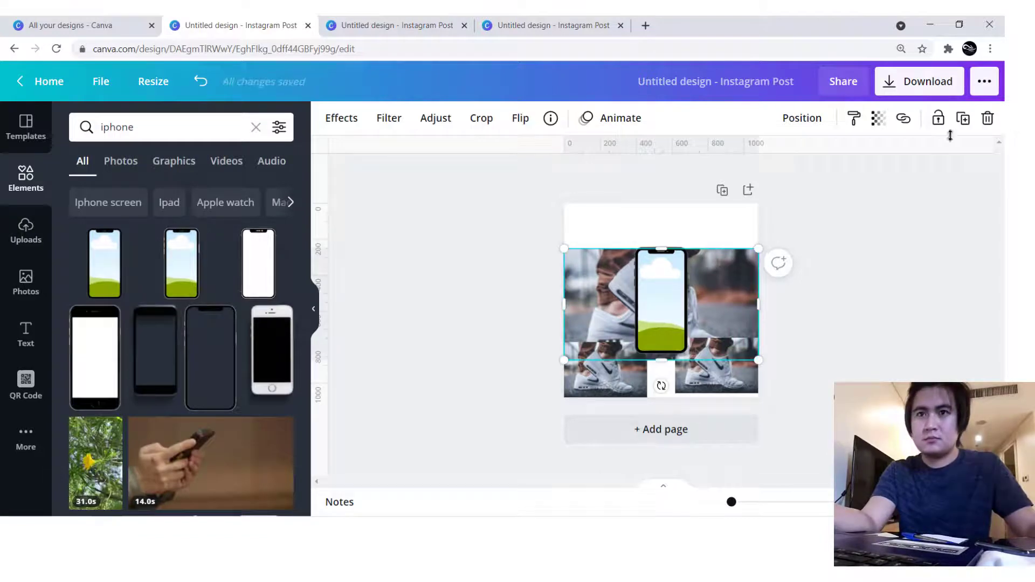
click(942, 123)
- Enlarge the phone frame and fill it with the small sneaker photo from the page's lower-left corner
drag(647, 289, 709, 224)
drag(643, 352, 646, 319)
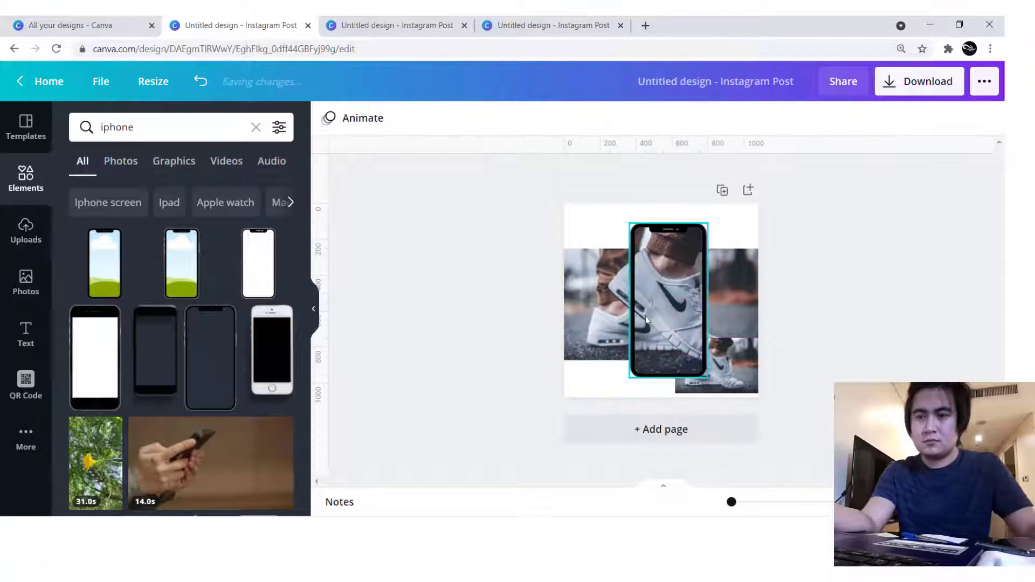
- Detach the sneaker photo from the phone frame and move it down off the frame
right_click(672, 306)
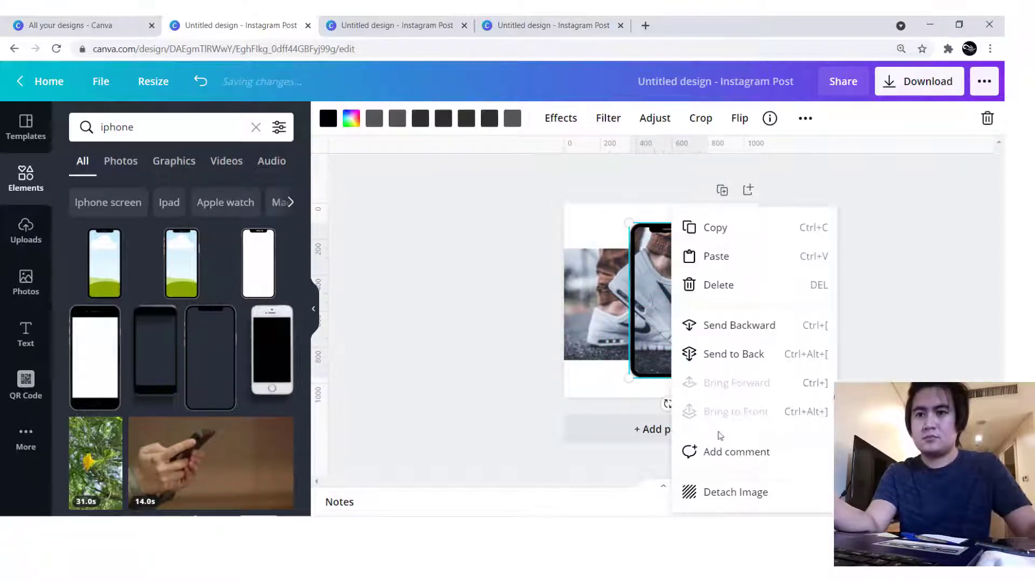
click(730, 504)
drag(668, 302, 637, 367)
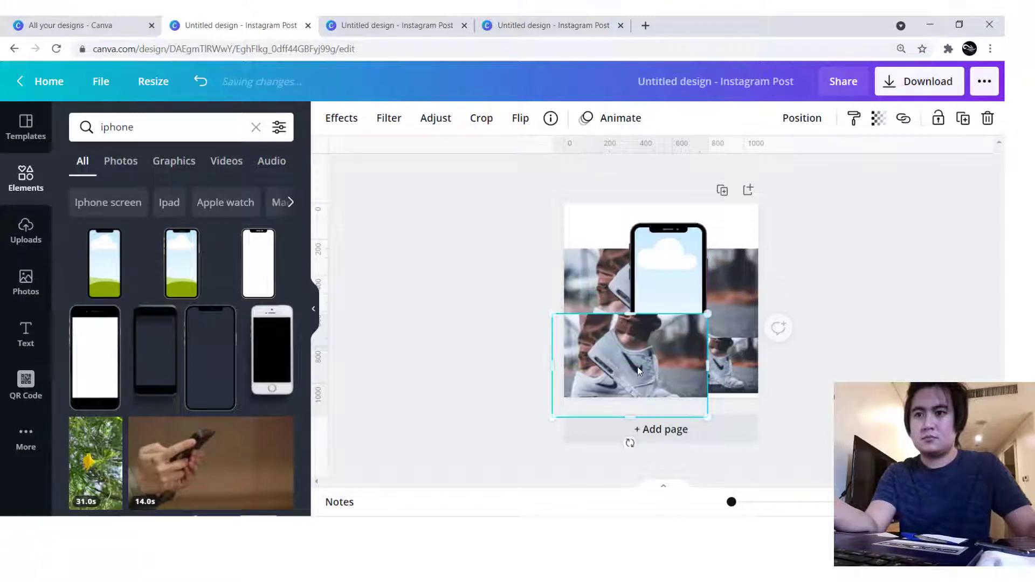
- Set the detached photo's contrast to 30 and blur to -50, and place it back into the phone frame
click(435, 117)
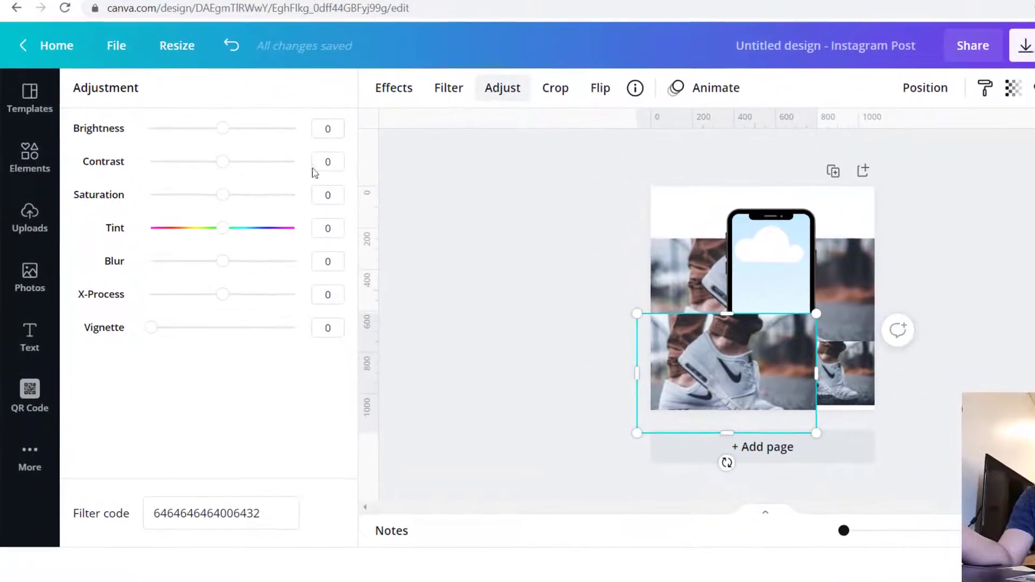
click(284, 182)
text(30)
click(331, 261)
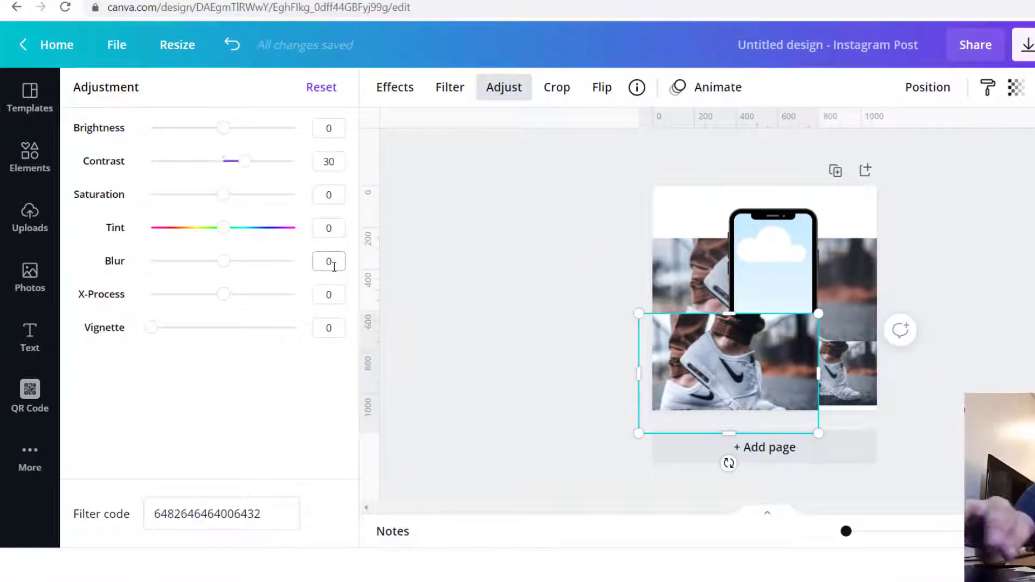
key(BackSpace)
text(-50)
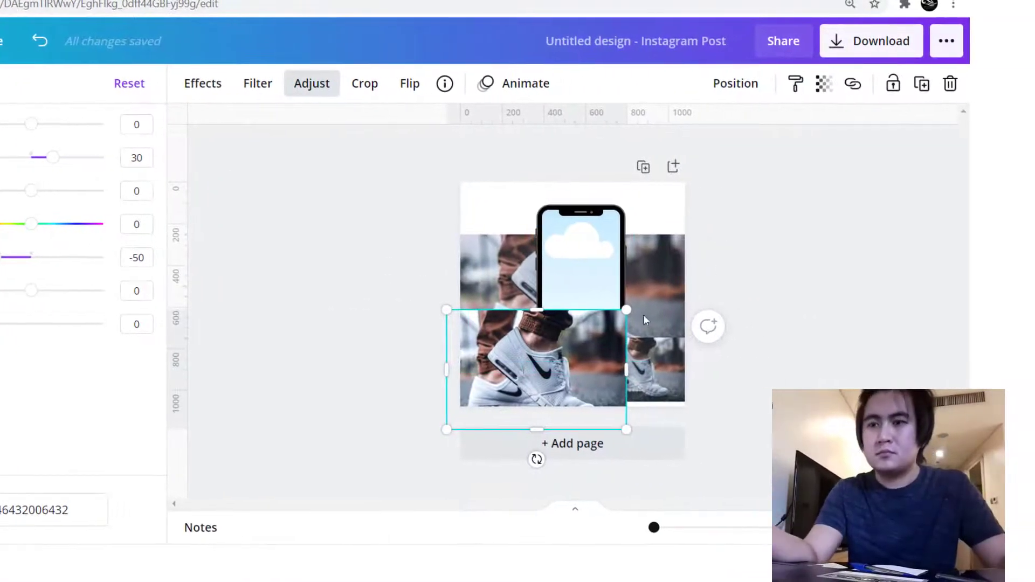
drag(578, 312, 598, 311)
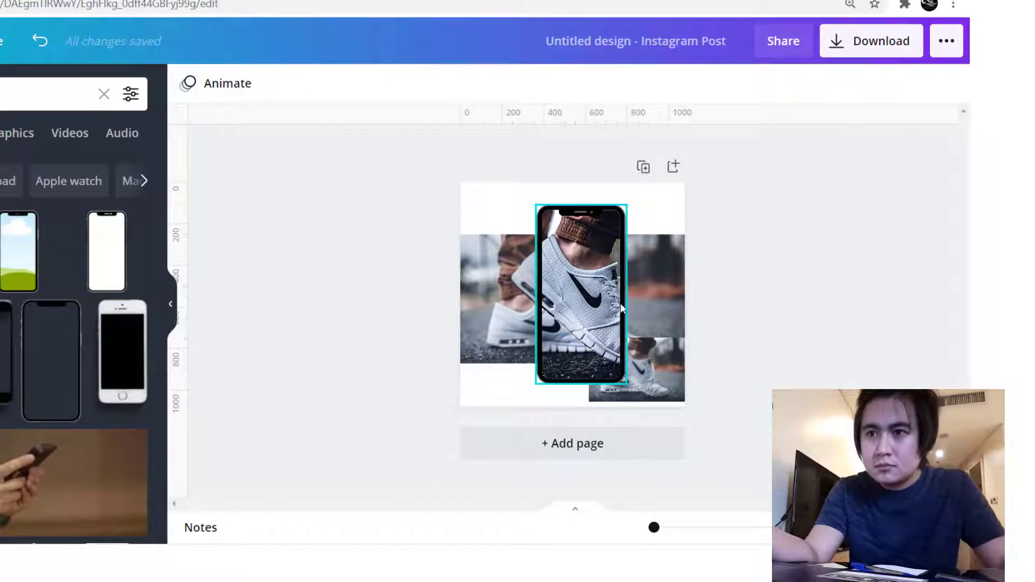
- Lock the filled phone frame in place
click(664, 371)
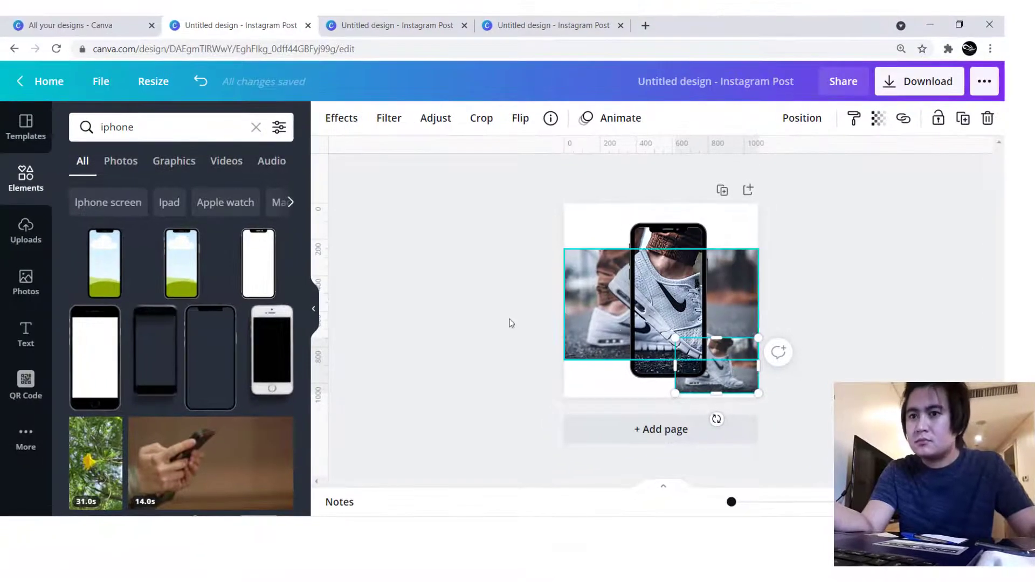
click(341, 118)
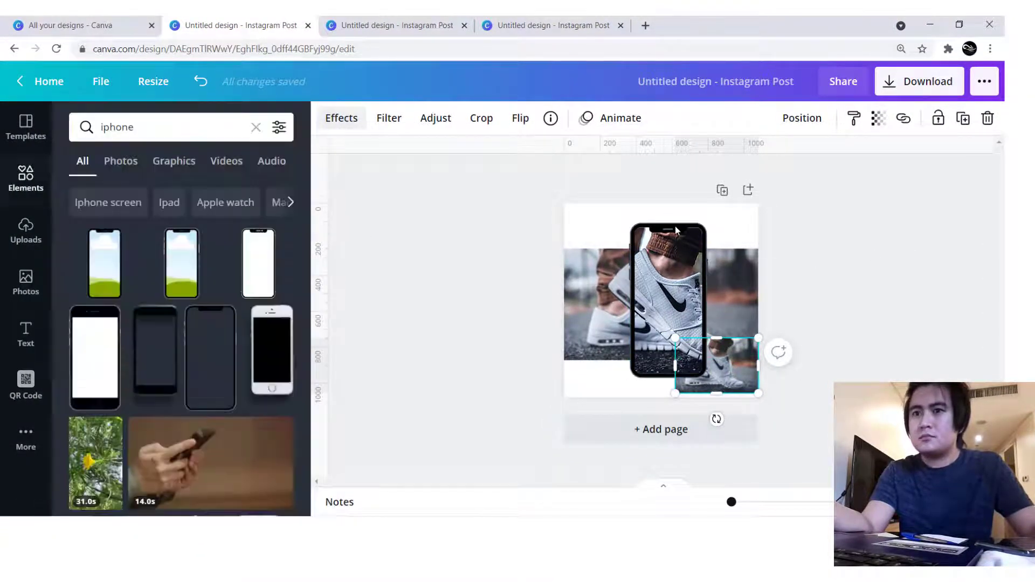
click(672, 229)
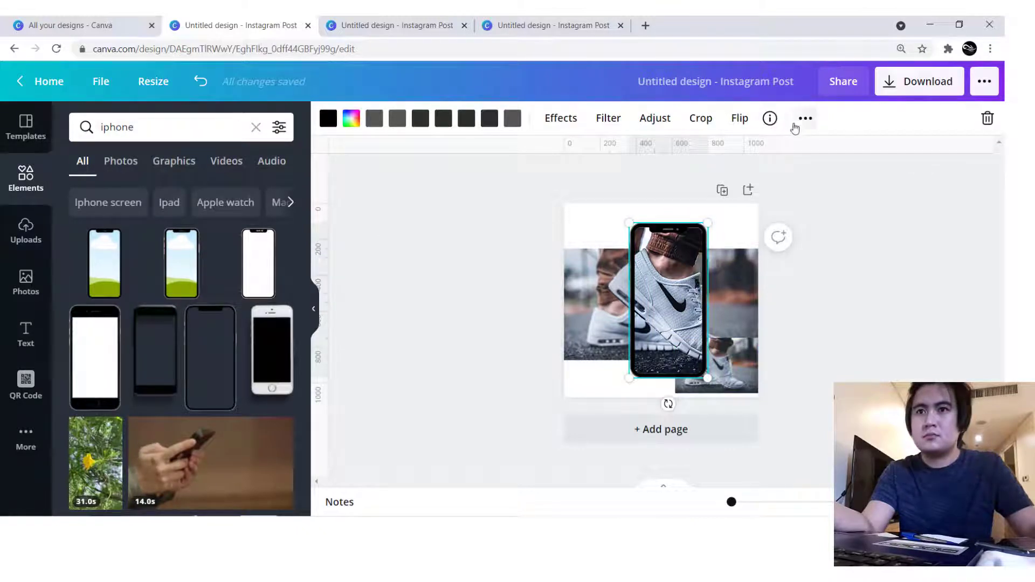
click(803, 119)
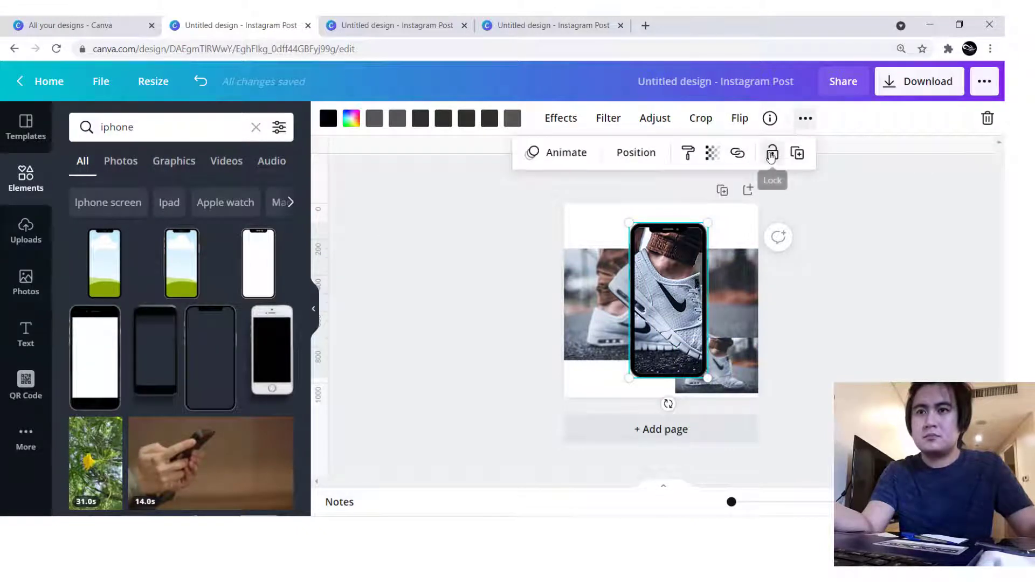
click(771, 155)
- Remove the background from the small sneaker photo in the page's lower-right corner with Background Remover
click(731, 352)
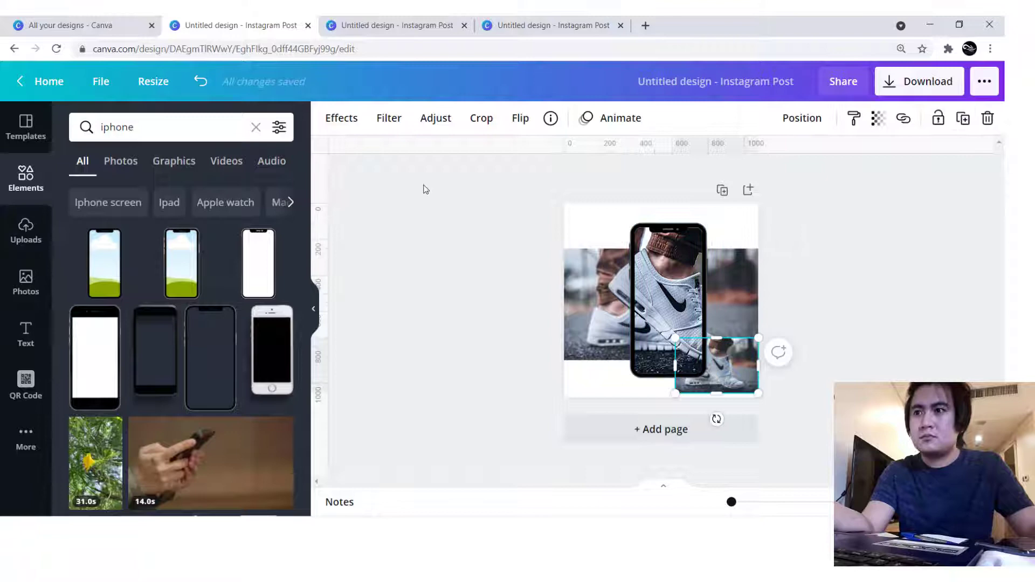
click(341, 118)
click(193, 171)
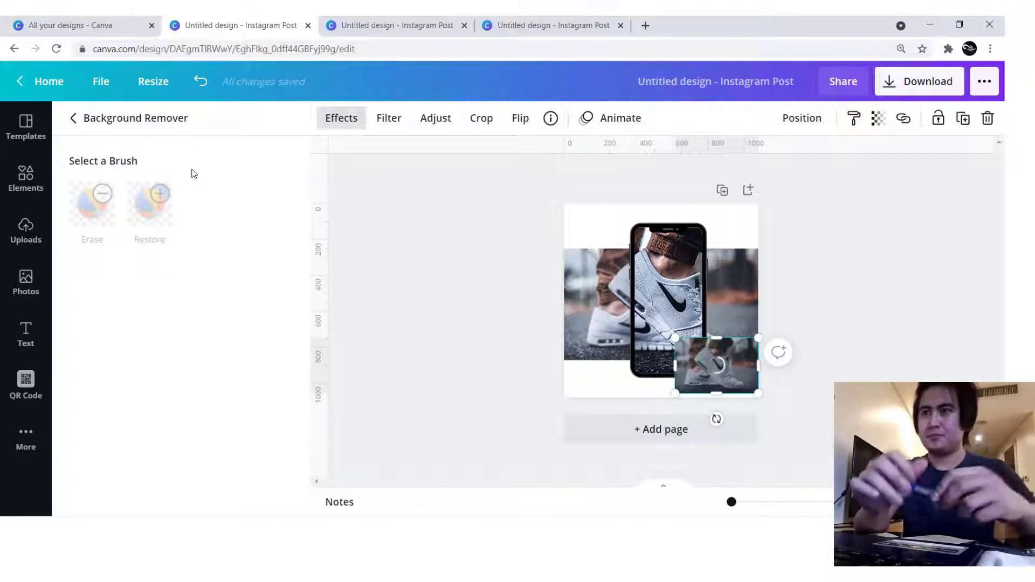
click(667, 248)
- Set the small sneaker cutout's contrast to 30 and blur to -50
click(721, 357)
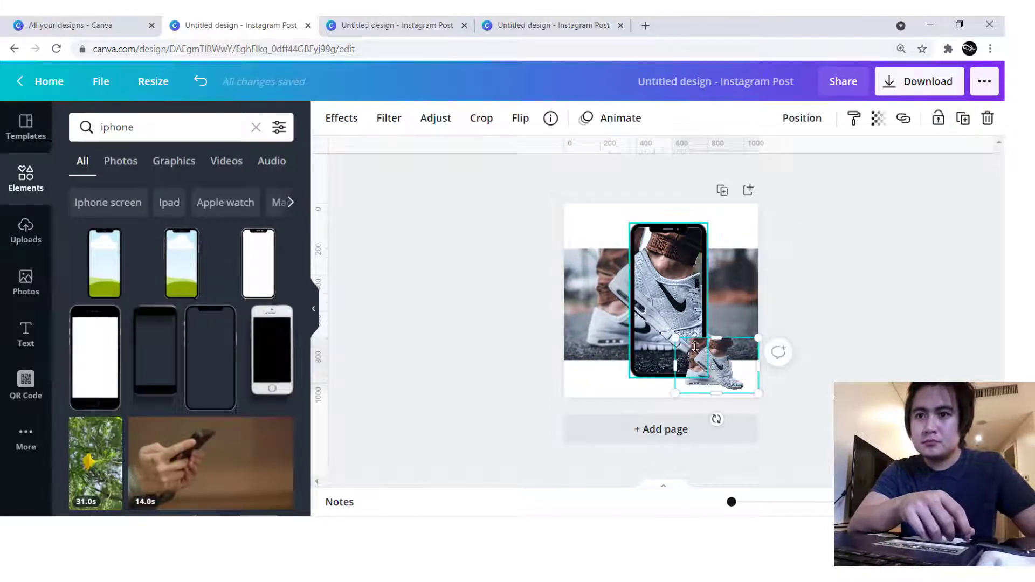
click(436, 118)
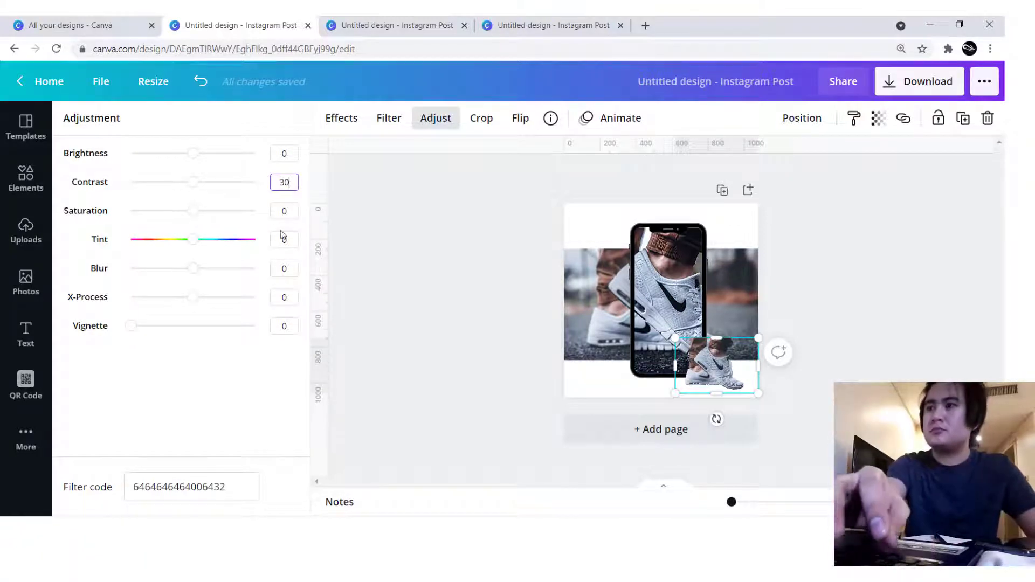
text(50)
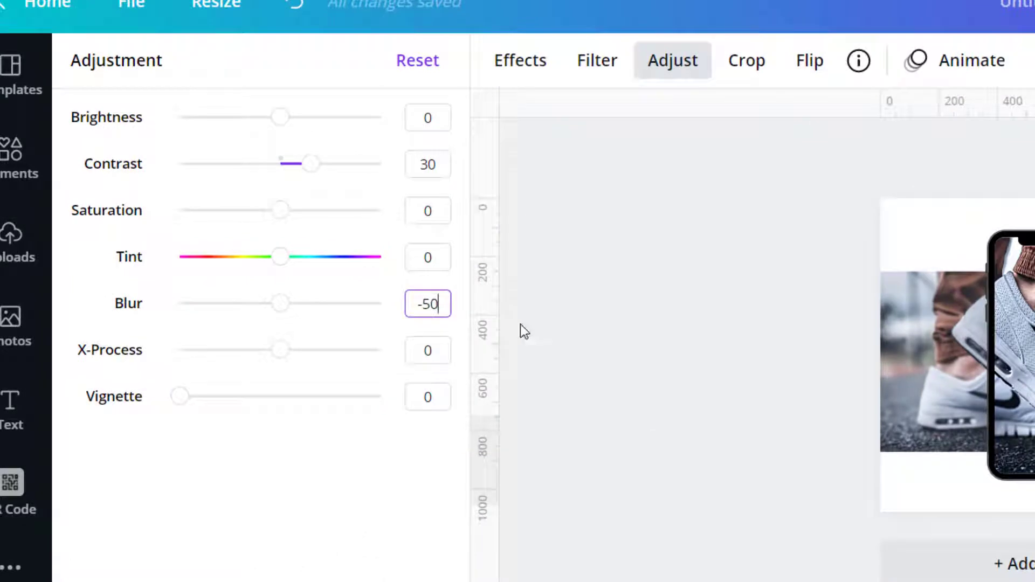
key(Return)
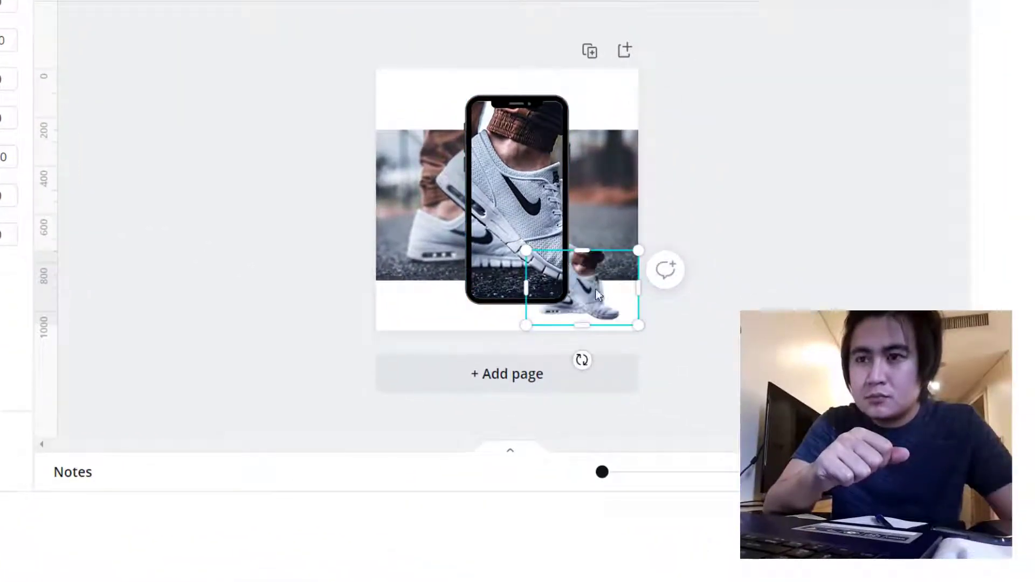
- Move the sneaker cutout slightly up beside the phone's lower part and change its layer order
drag(591, 286, 591, 265)
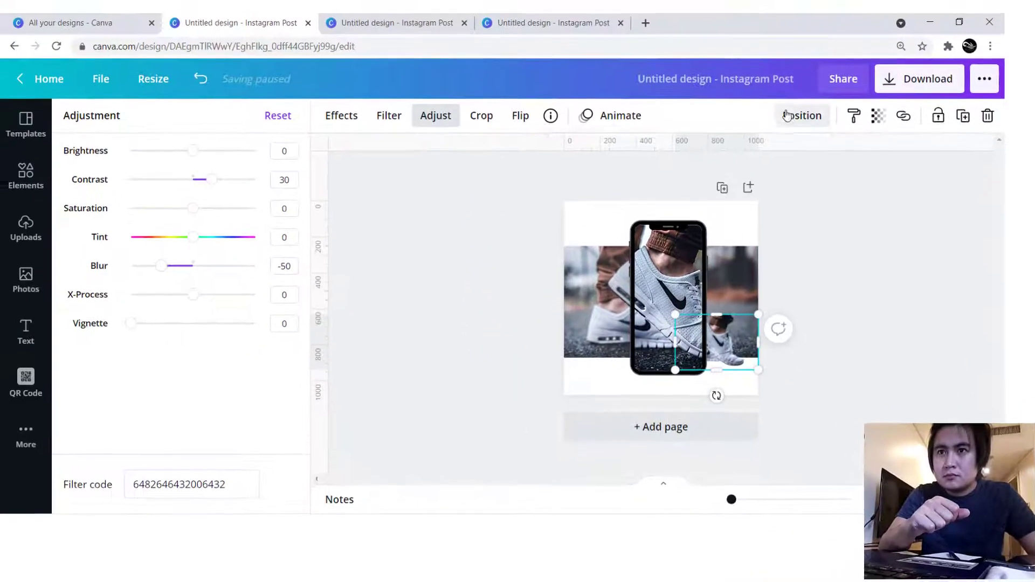
click(801, 110)
click(749, 155)
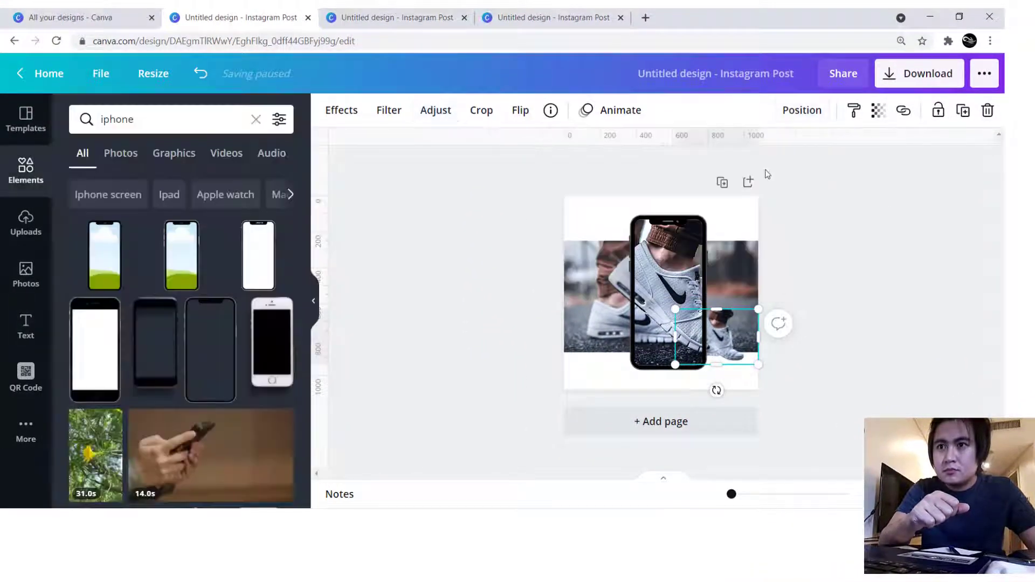
- Bring the small sneaker cutout in front of the phone, enlarge it and move it over the sneaker inside the phone frame
click(800, 114)
click(654, 161)
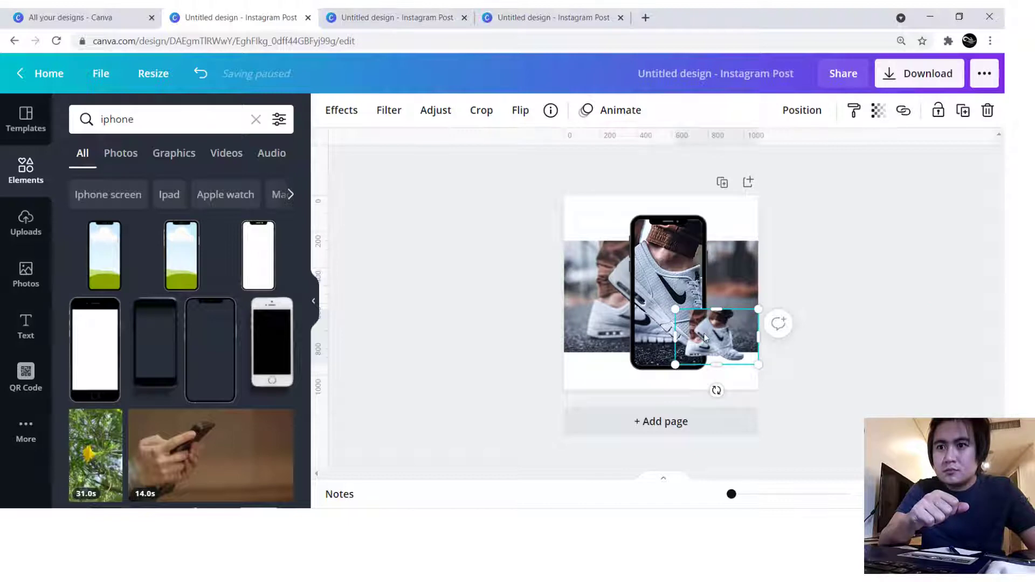
drag(768, 366, 802, 393)
drag(722, 337, 677, 296)
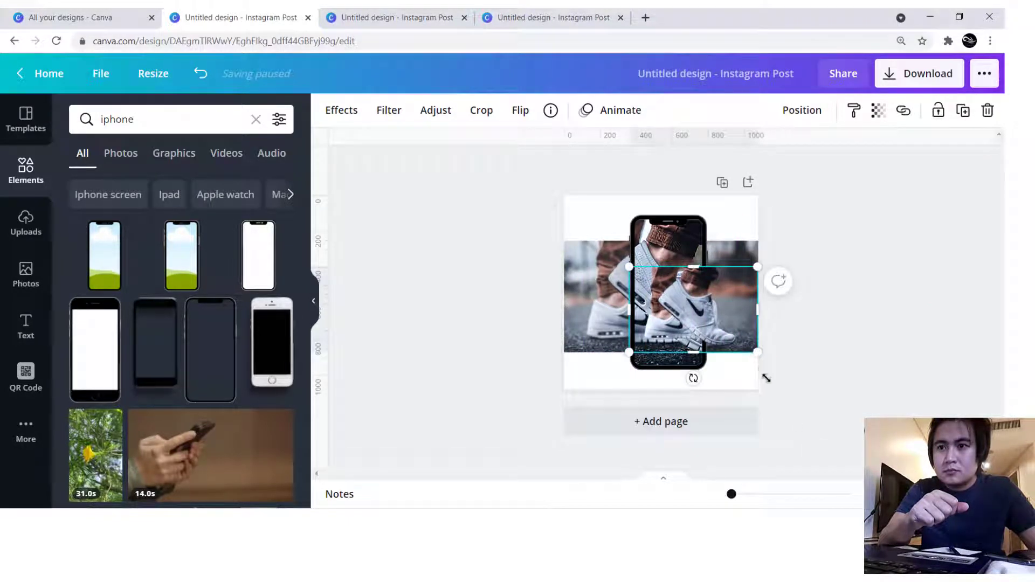
drag(766, 378, 781, 406)
drag(715, 338, 667, 304)
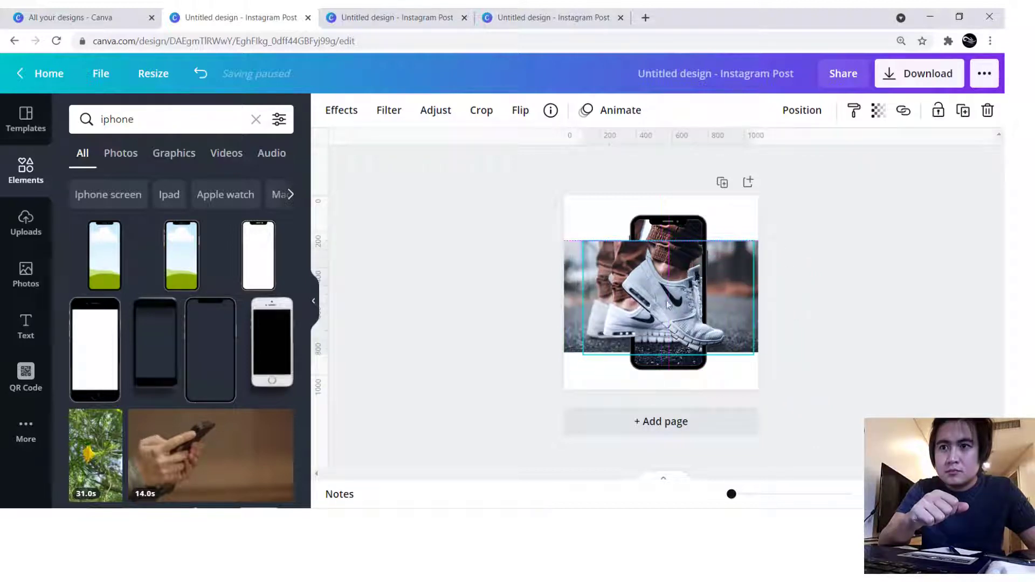
- Enlarge the sneaker cutout slightly, crop away its left part up to the phone's interior and realign it with the framed sneaker
drag(757, 240, 767, 232)
drag(721, 268, 717, 262)
drag(581, 284, 677, 297)
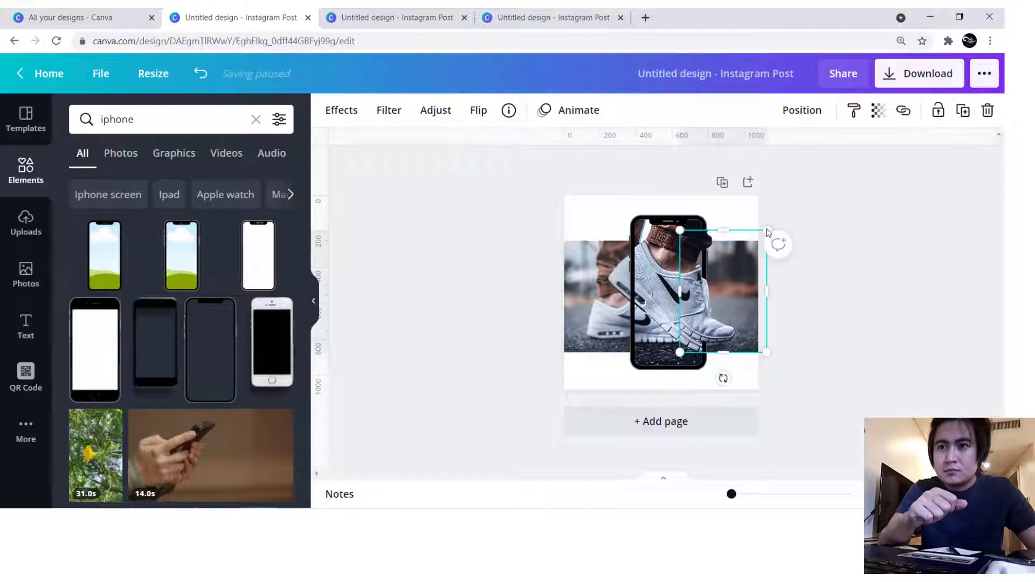
drag(766, 231, 769, 225)
drag(706, 269, 704, 274)
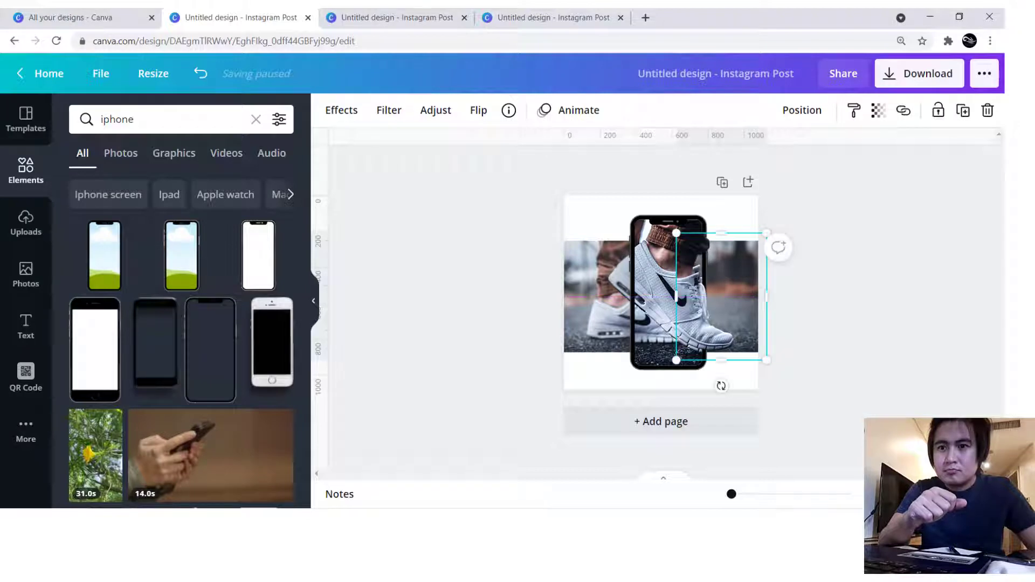
- Nudge and enlarge the sneaker cutout until its laces and sole line up with the sneaker in the phone, checking at 75% and 50% zoom
click(882, 495)
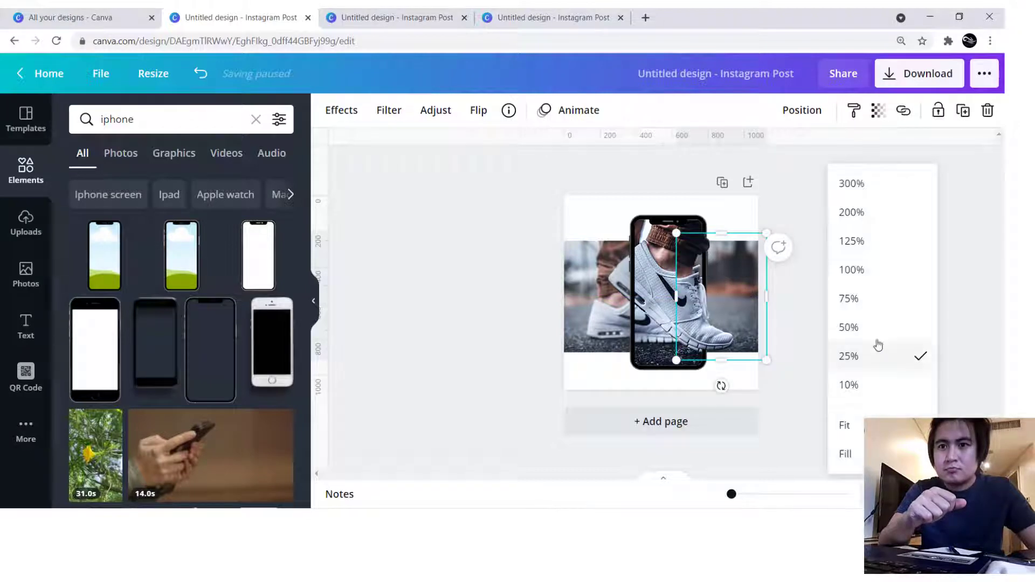
click(859, 303)
scroll(842, 312, up, 1)
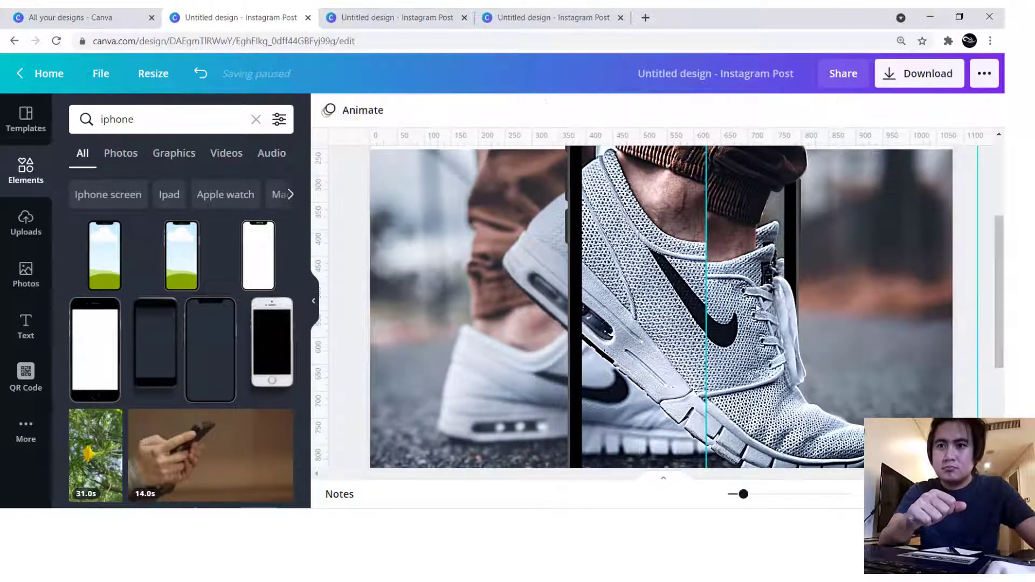
drag(680, 308, 760, 279)
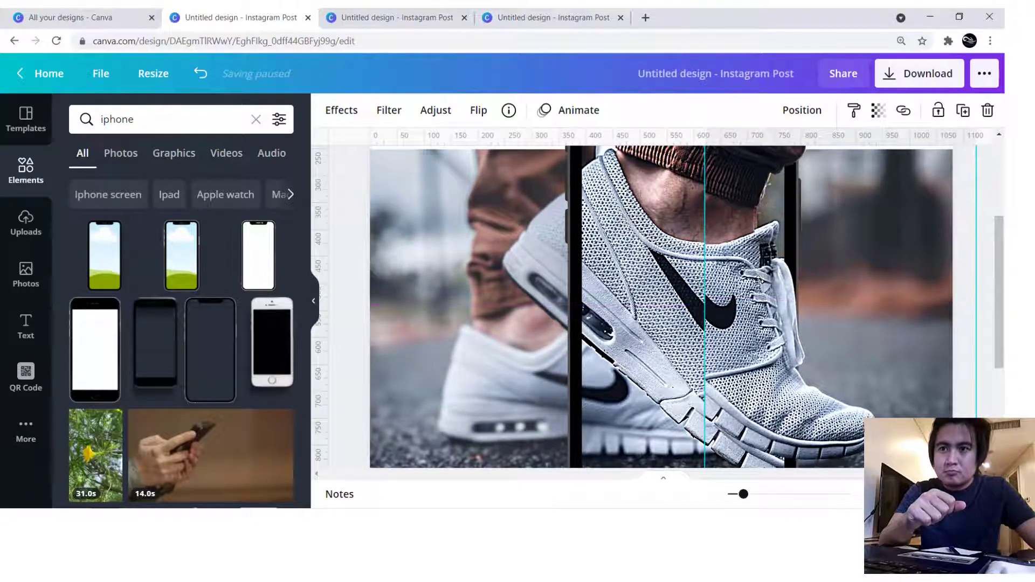
click(856, 495)
click(848, 328)
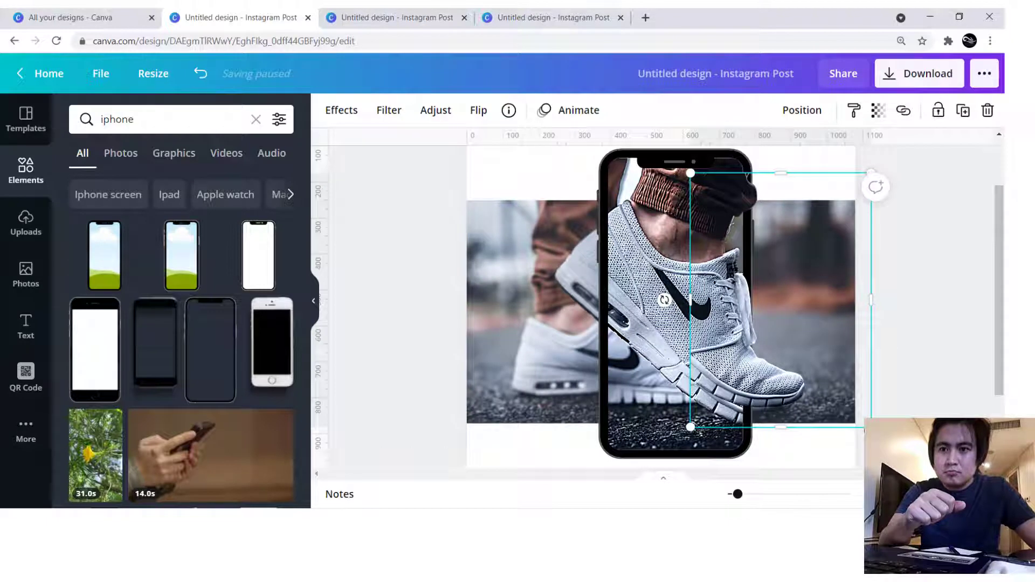
drag(871, 427, 884, 446)
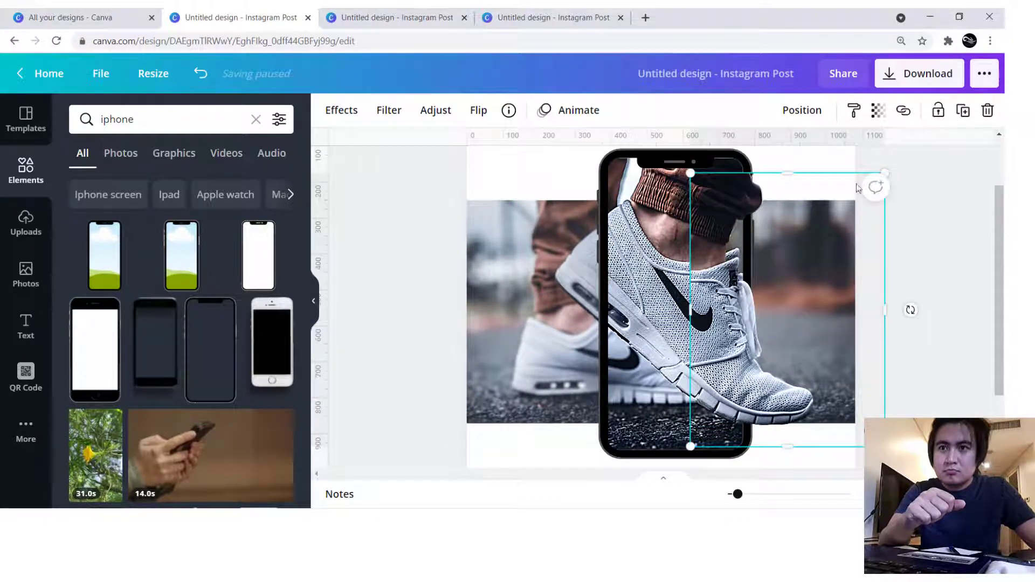
drag(884, 171, 892, 156)
drag(691, 446, 692, 449)
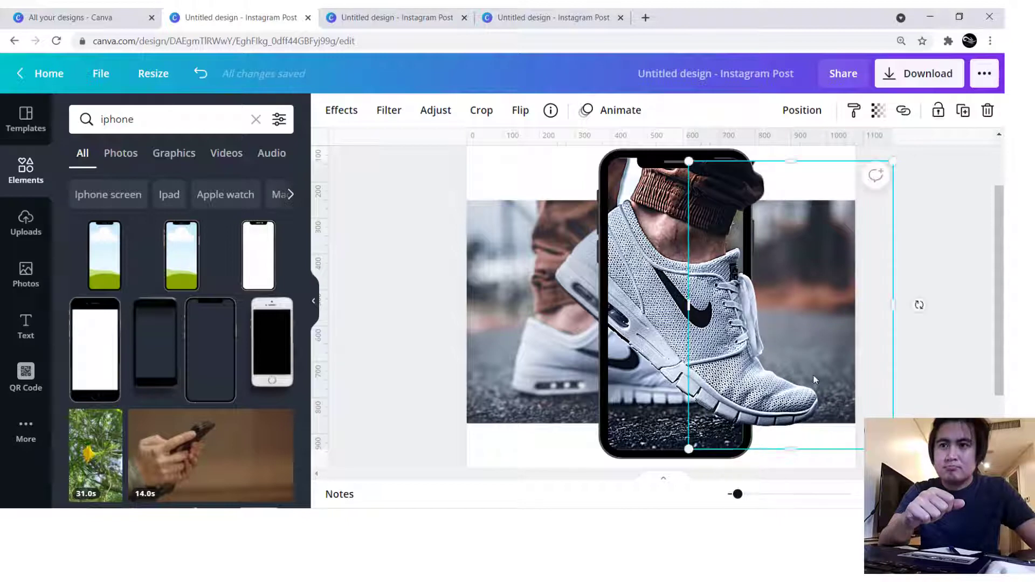
- Fine-tune the sneaker cutout's size from its lower-left and upper-right corners so it blends with the sneaker in the phone
click(947, 260)
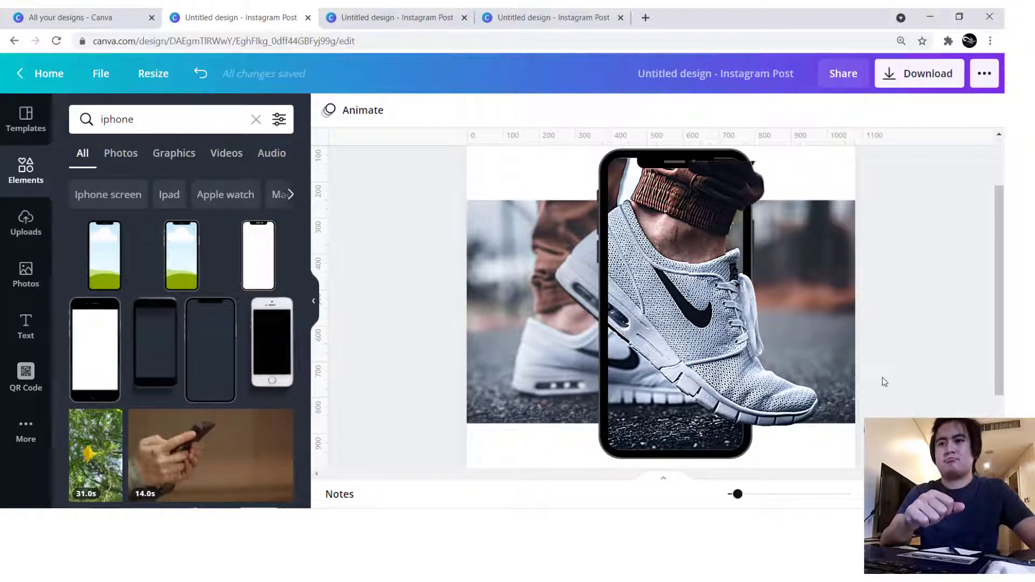
click(758, 330)
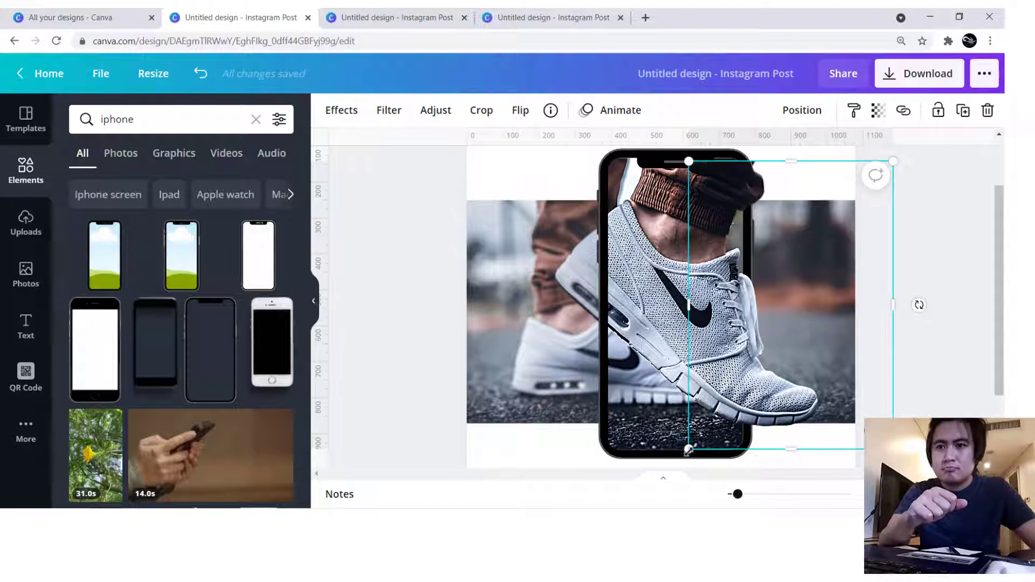
drag(688, 450, 689, 448)
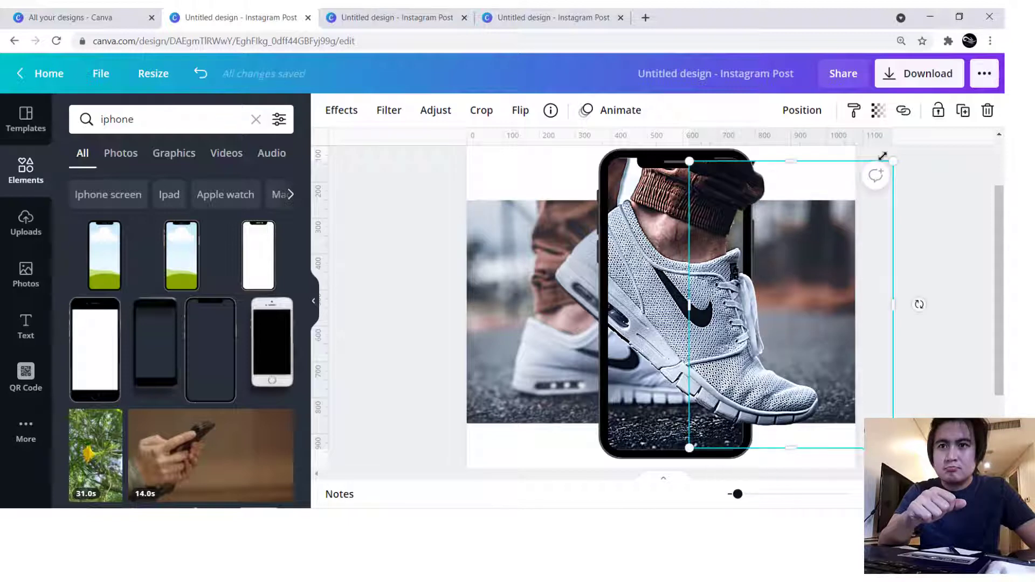
drag(895, 160, 894, 160)
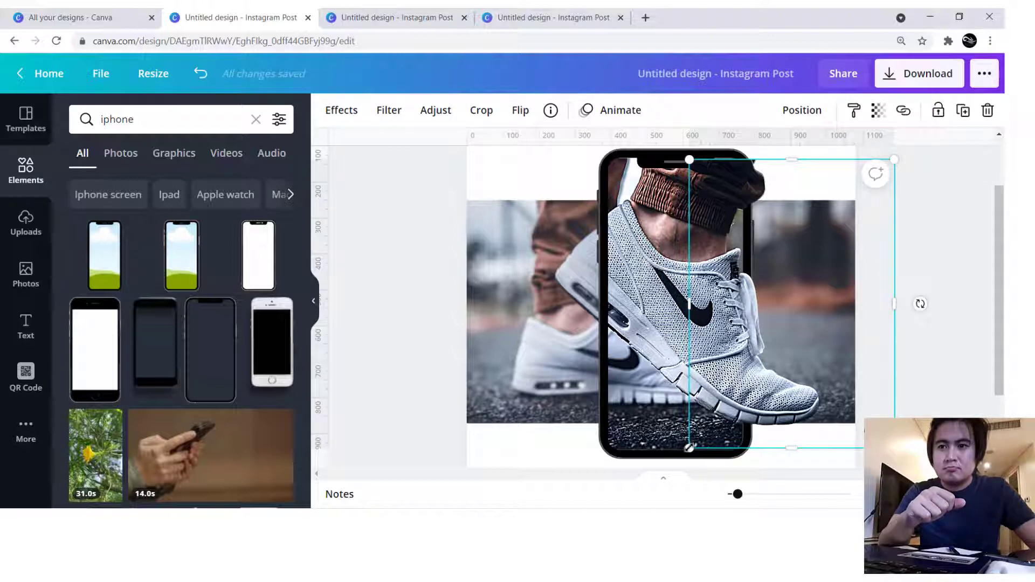
drag(689, 448, 688, 448)
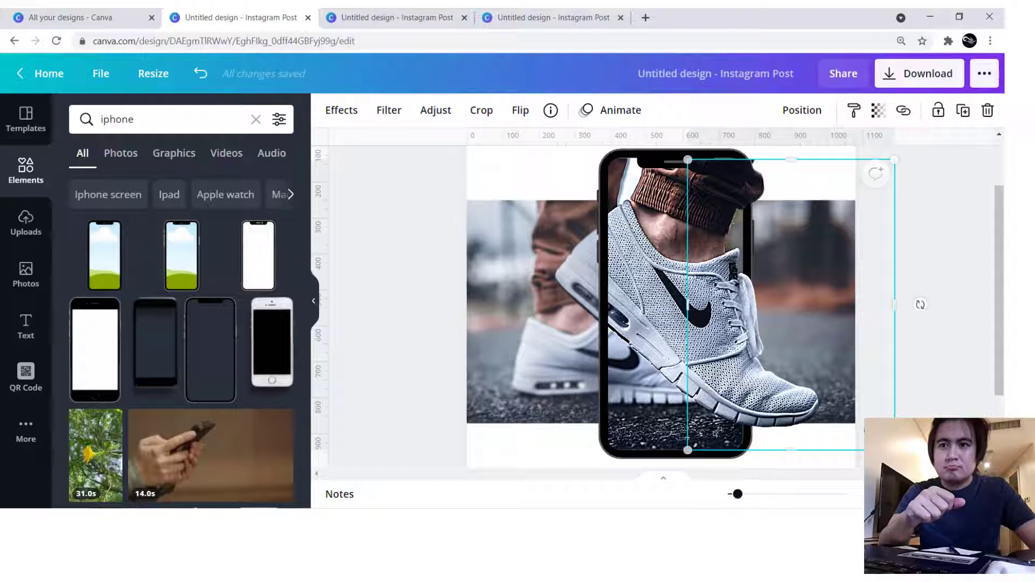
click(959, 307)
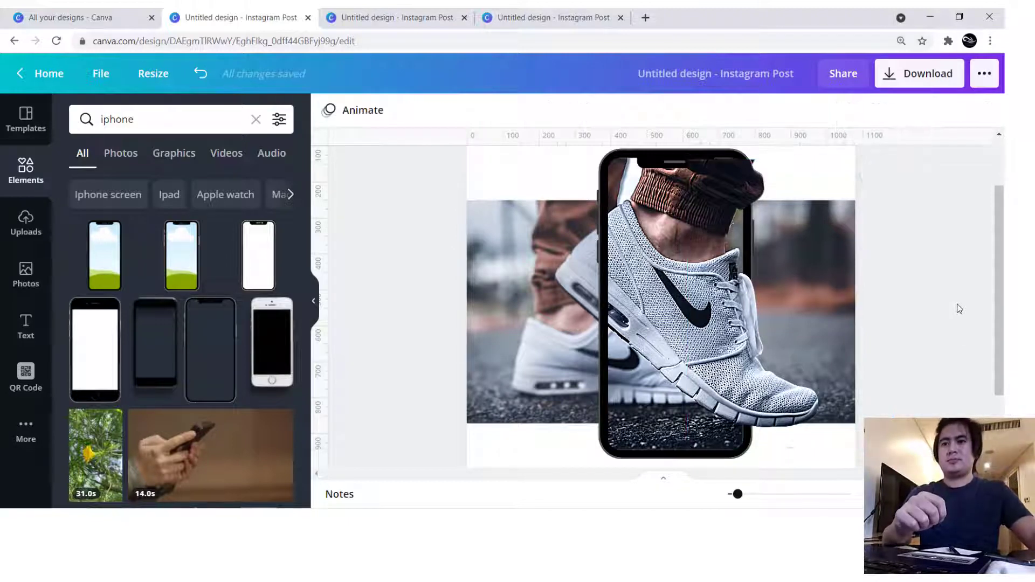
- Crop the sneaker cutout's top edge down to a height of about 648 and trim its empty right side
mouse_move(1000, 302)
mouse_down()
mouse_move(999, 286)
mouse_move(999, 297)
mouse_up()
click(737, 173)
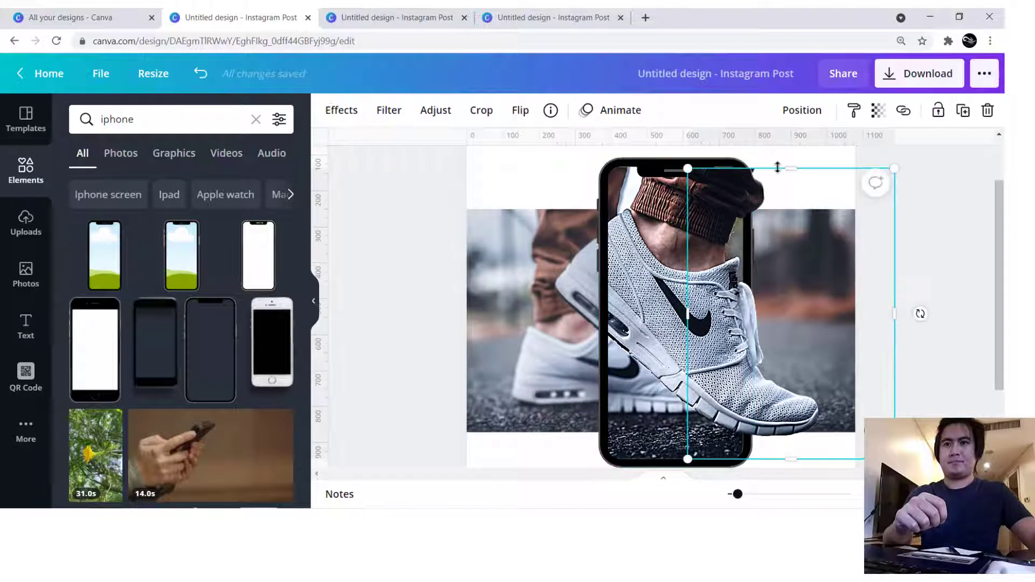
drag(777, 168, 782, 225)
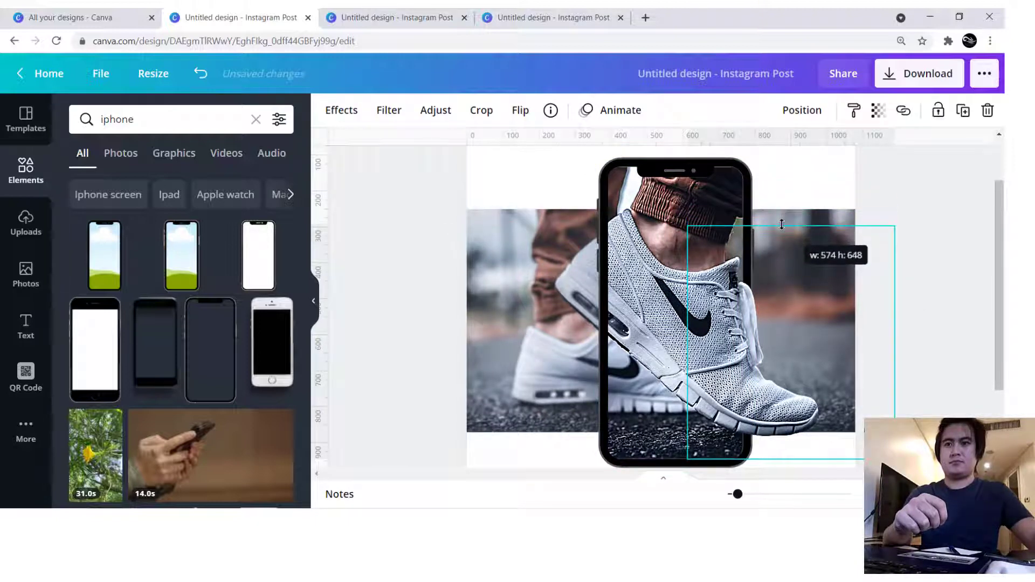
drag(872, 346, 823, 346)
click(907, 292)
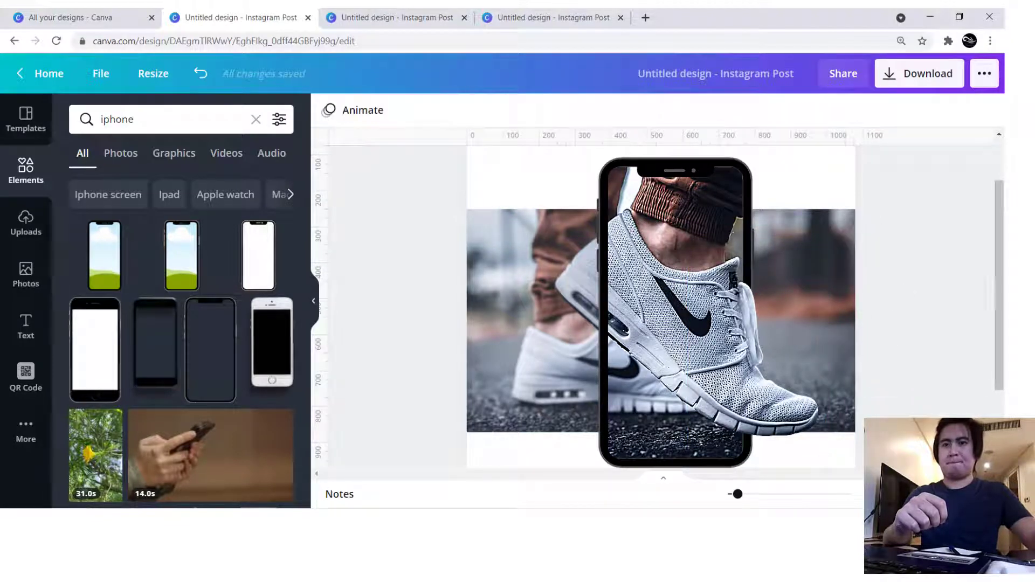
- Search the elements for "line", add a plain line and place it in the white area above the phone, starting at the page's left edge
scroll(661, 313, down, 1)
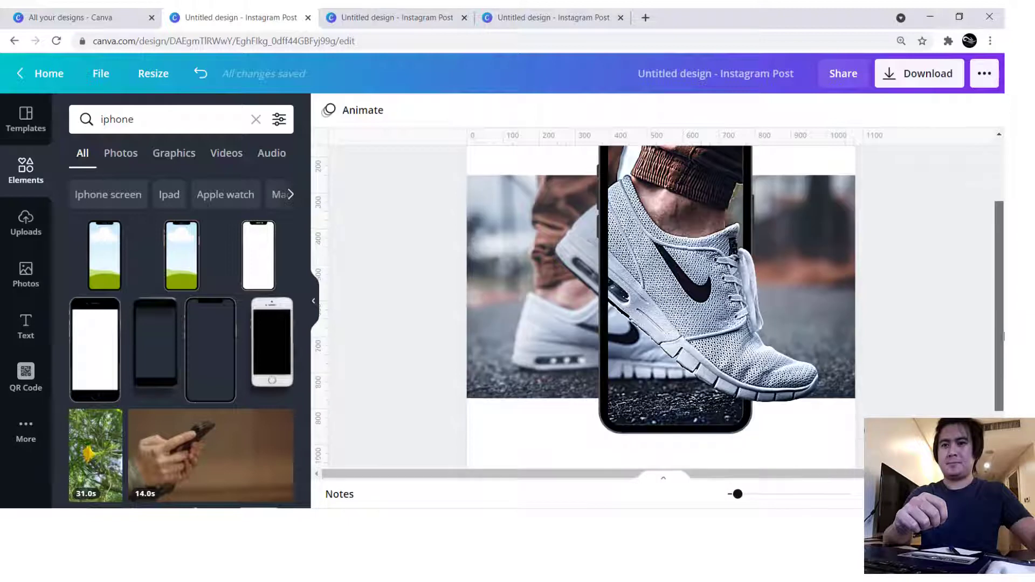
scroll(661, 313, down, 2)
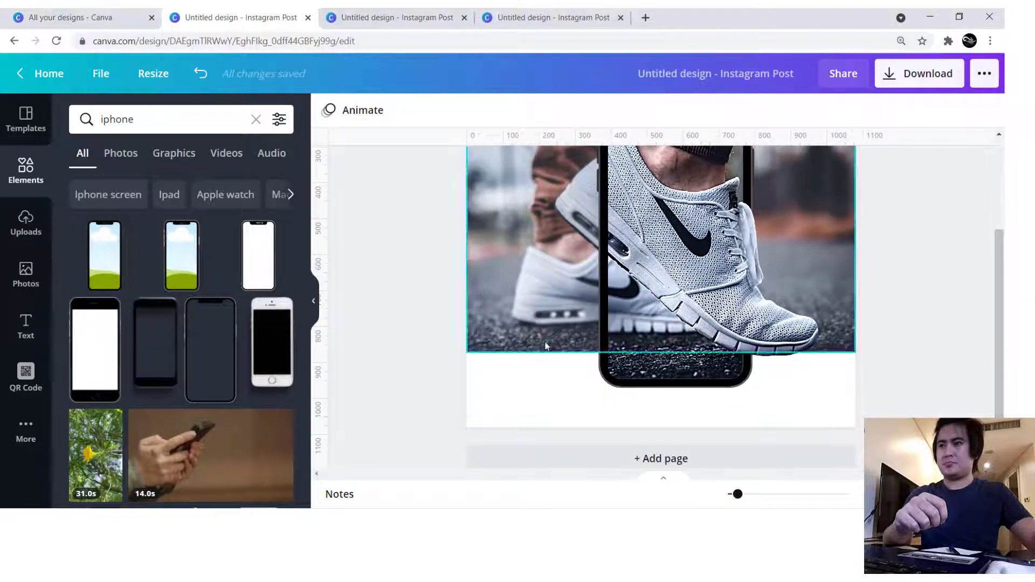
scroll(661, 306, up, 2)
scroll(661, 306, up, 1)
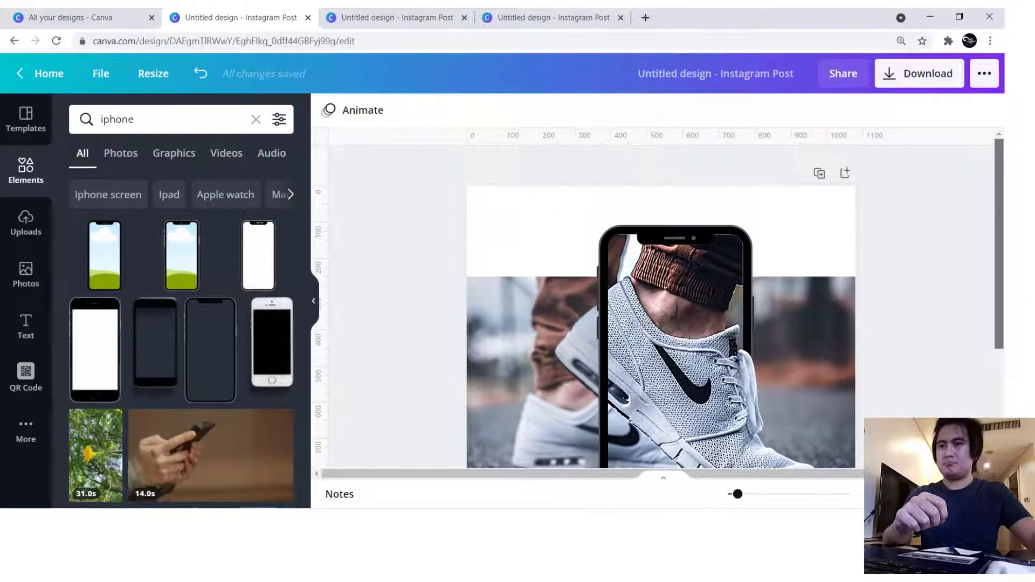
drag(141, 120, 71, 121)
text(line)
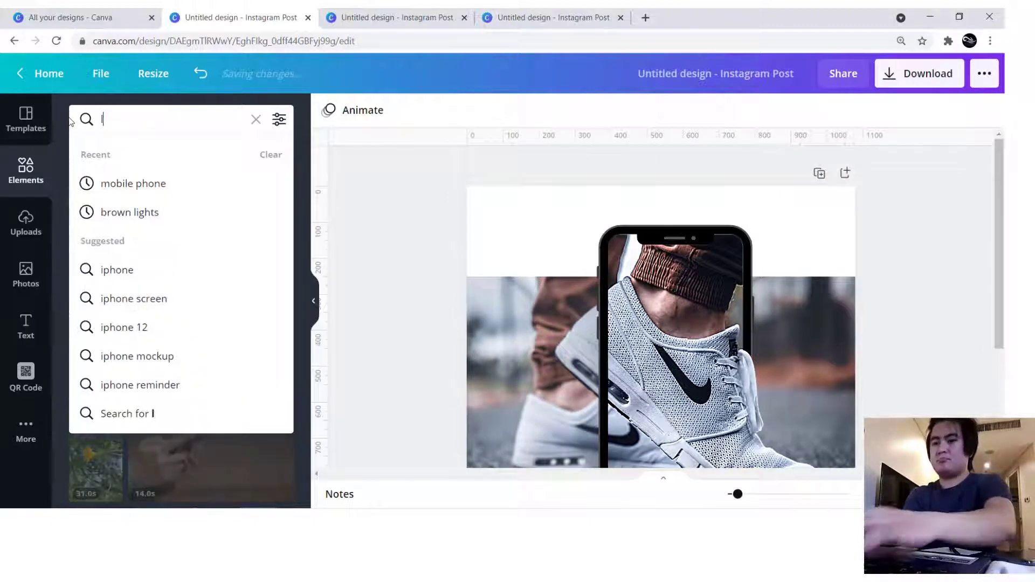
key(Return)
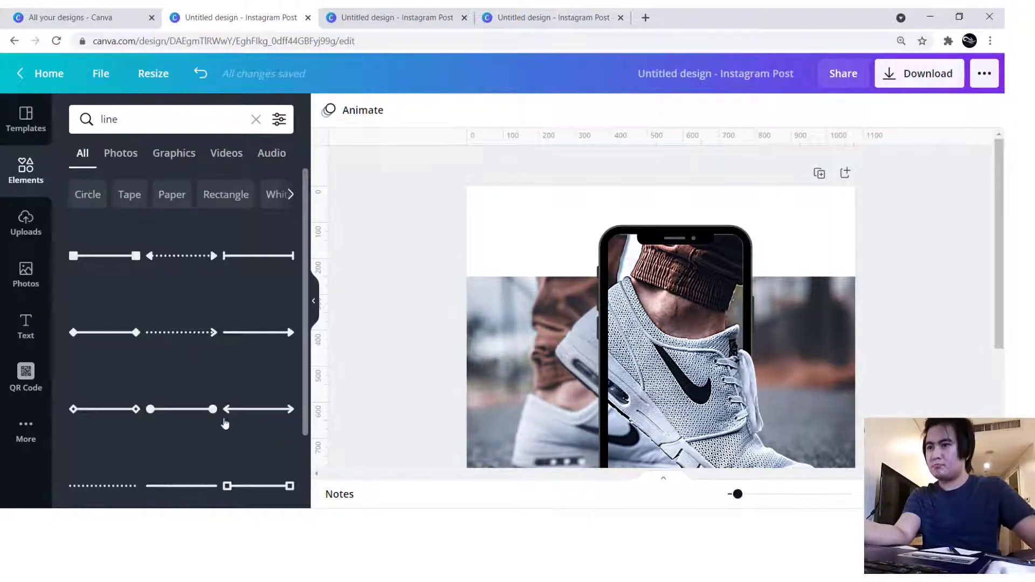
click(234, 456)
drag(558, 380, 536, 243)
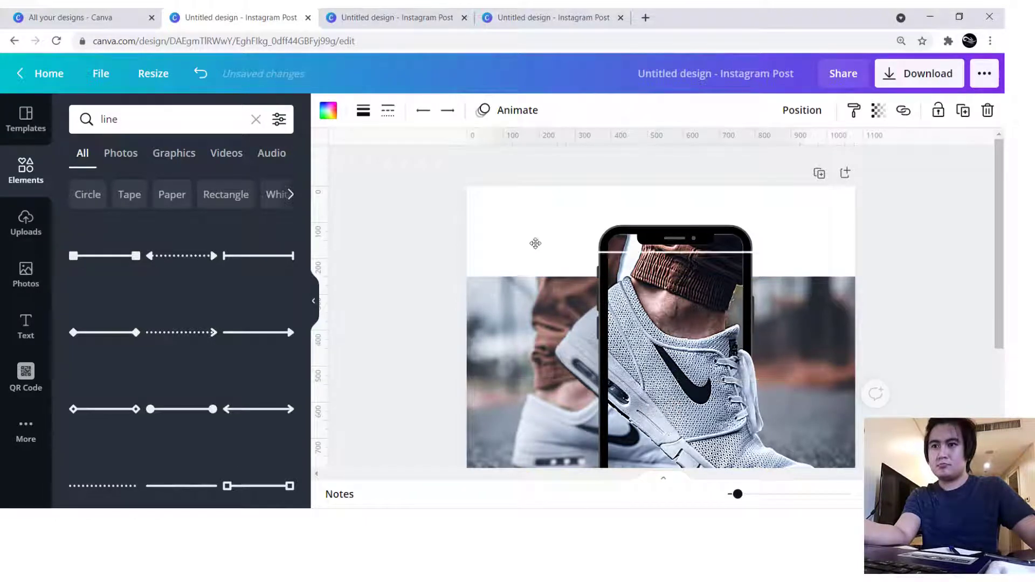
drag(513, 202, 513, 203)
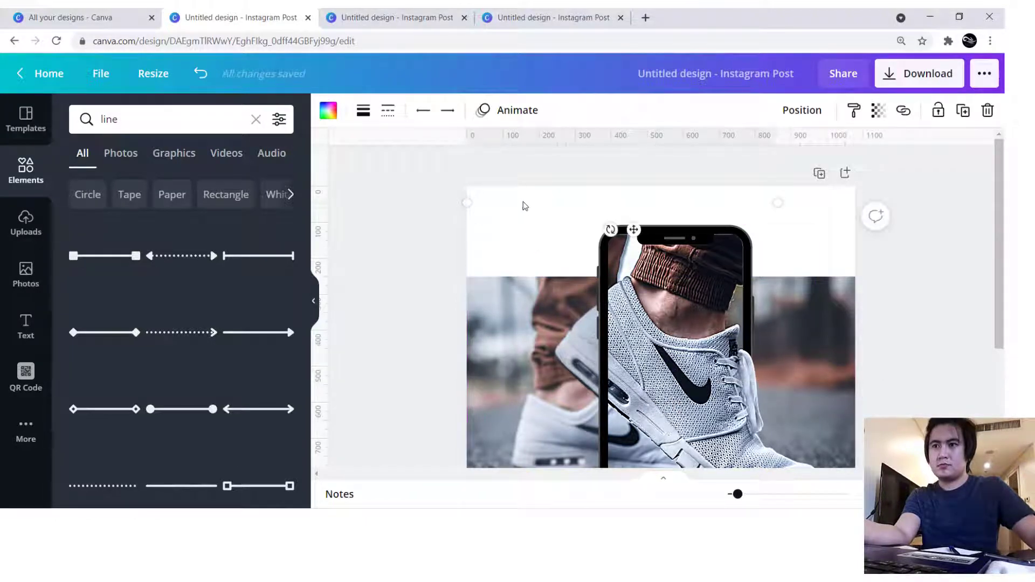
- Recolour the line above the phone with the near-black shade from the photo colours
click(362, 111)
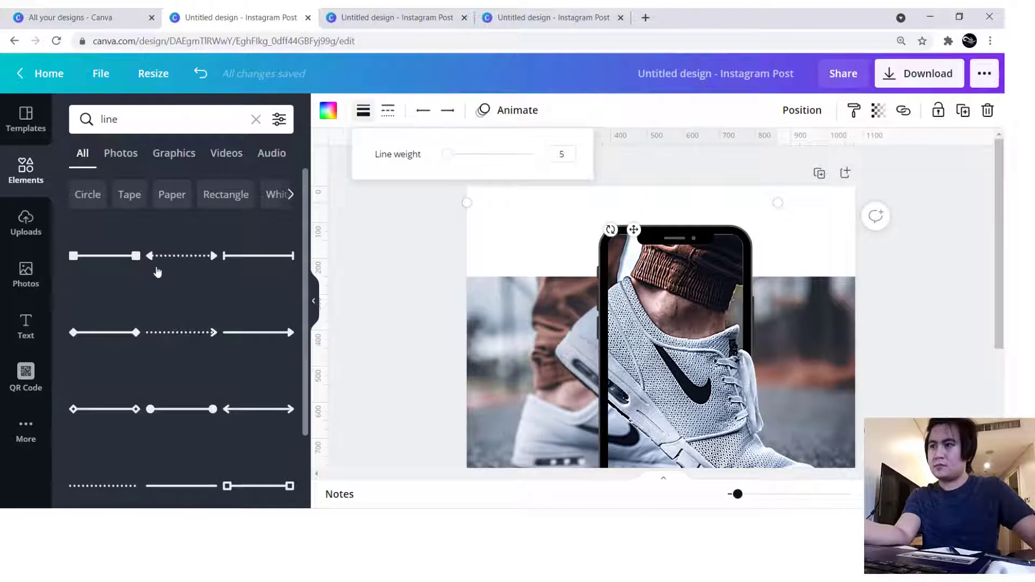
click(328, 111)
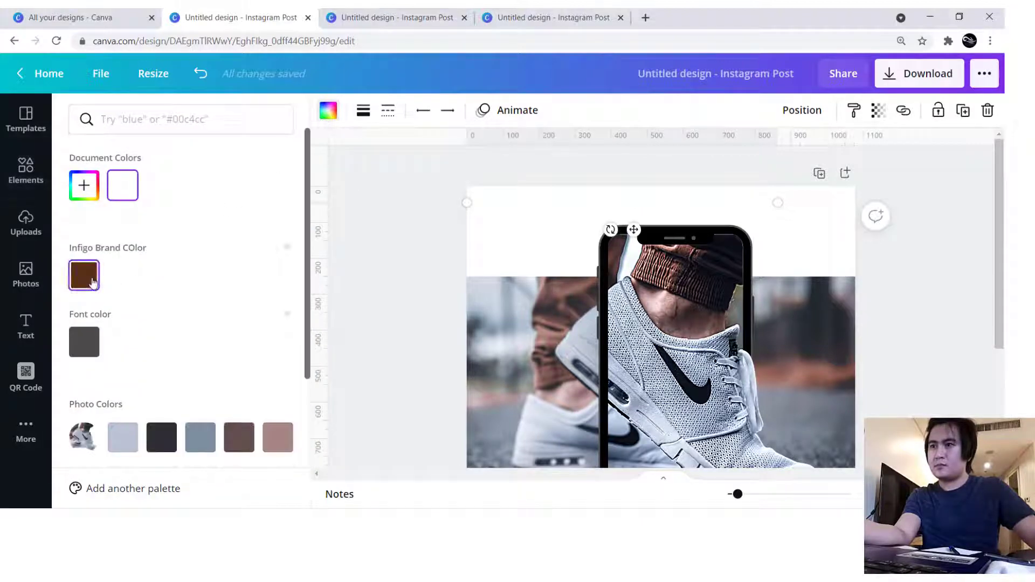
click(92, 282)
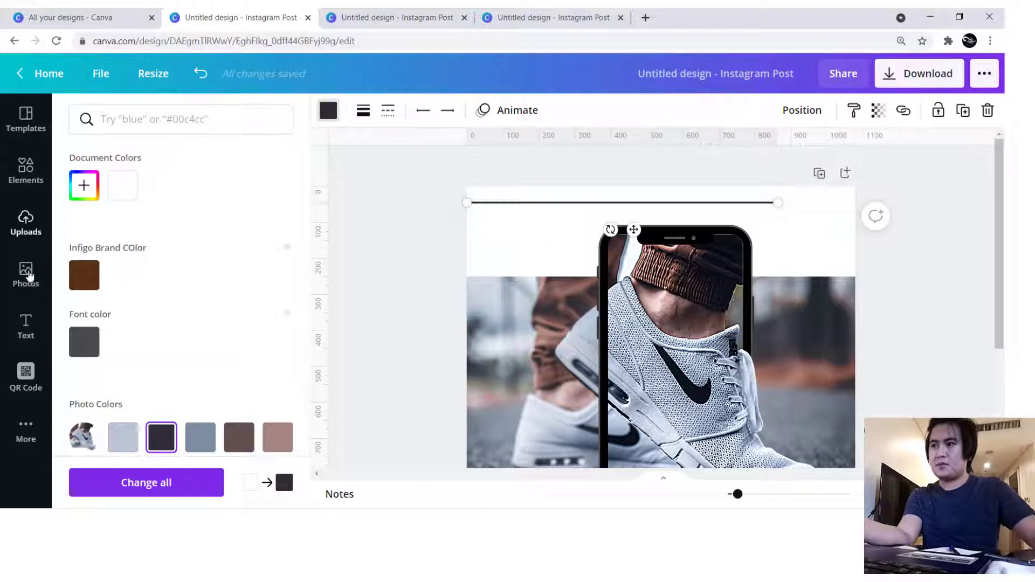
- Add a subheading text box just below the line above the phone and set its font to League Spartan
click(25, 326)
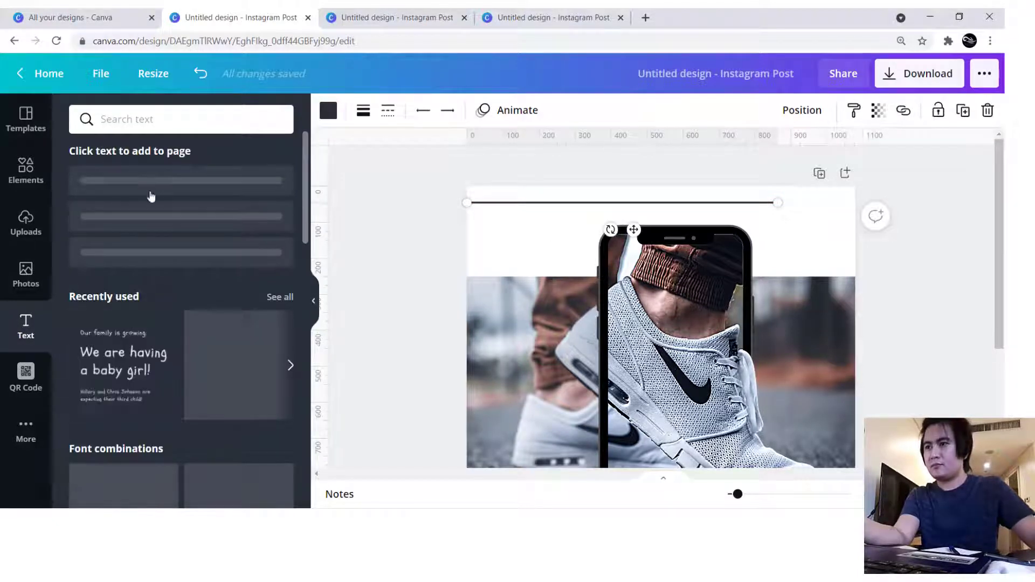
drag(138, 230, 612, 199)
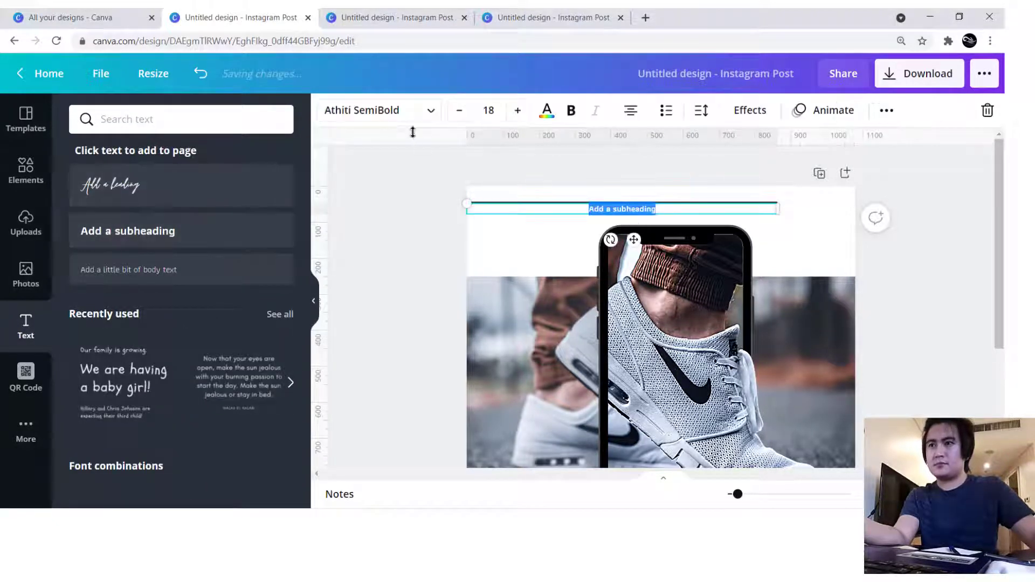
click(372, 110)
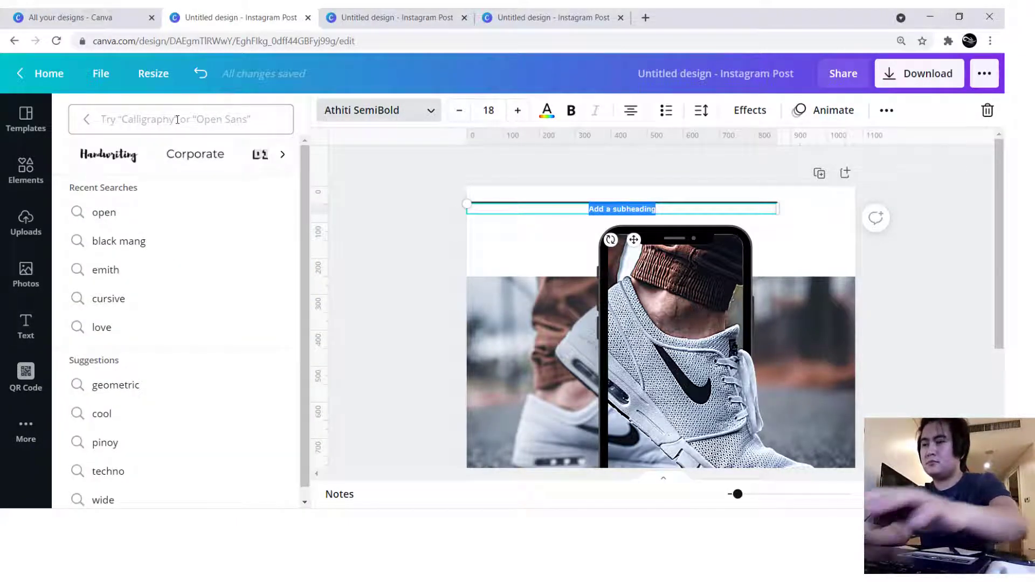
click(178, 120)
text(l)
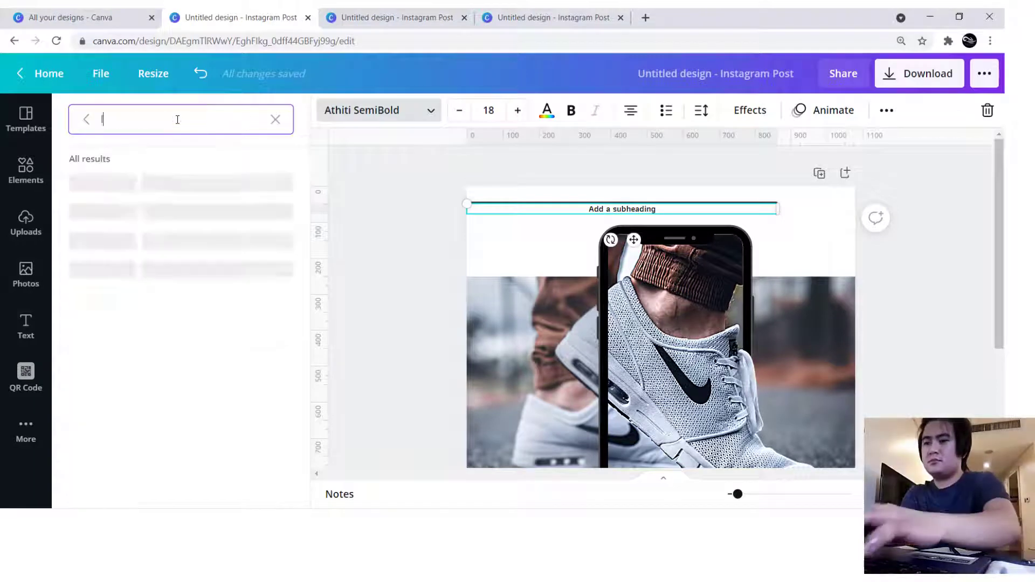
text(egue)
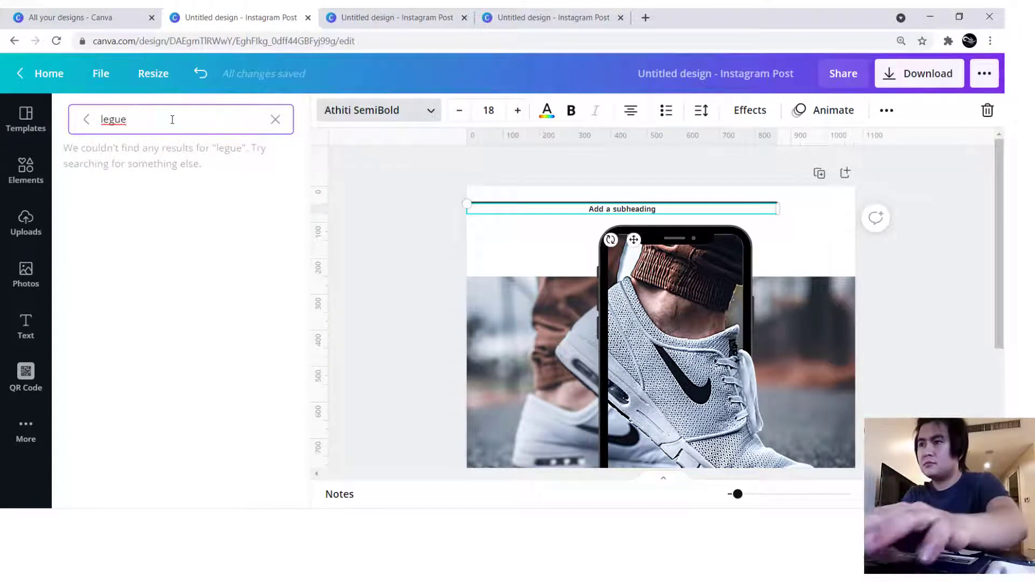
key(BackSpace)
key(BackSpace)
key(BackSpace)
key(BackSpace)
key(BackSpace)
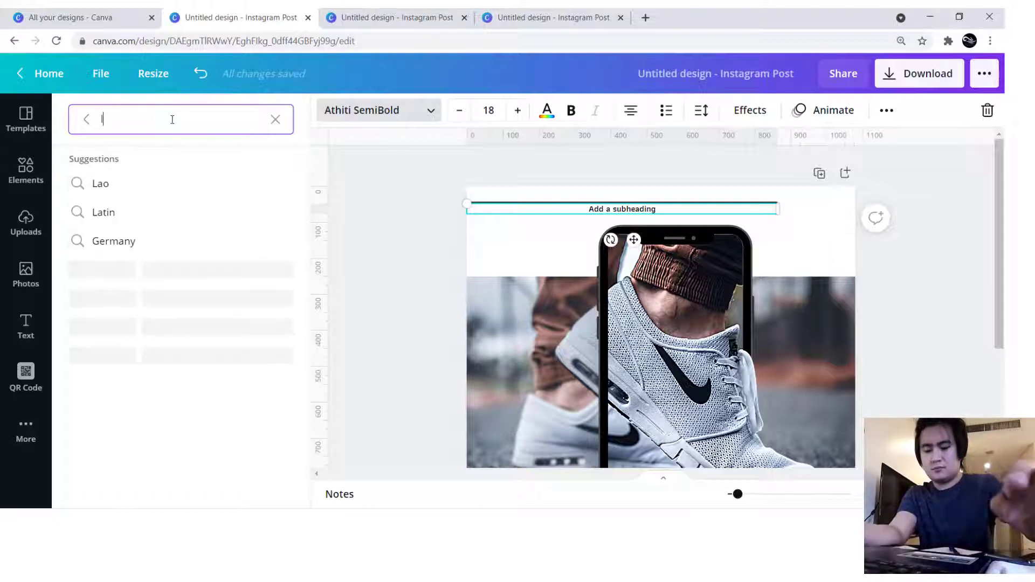
text(le)
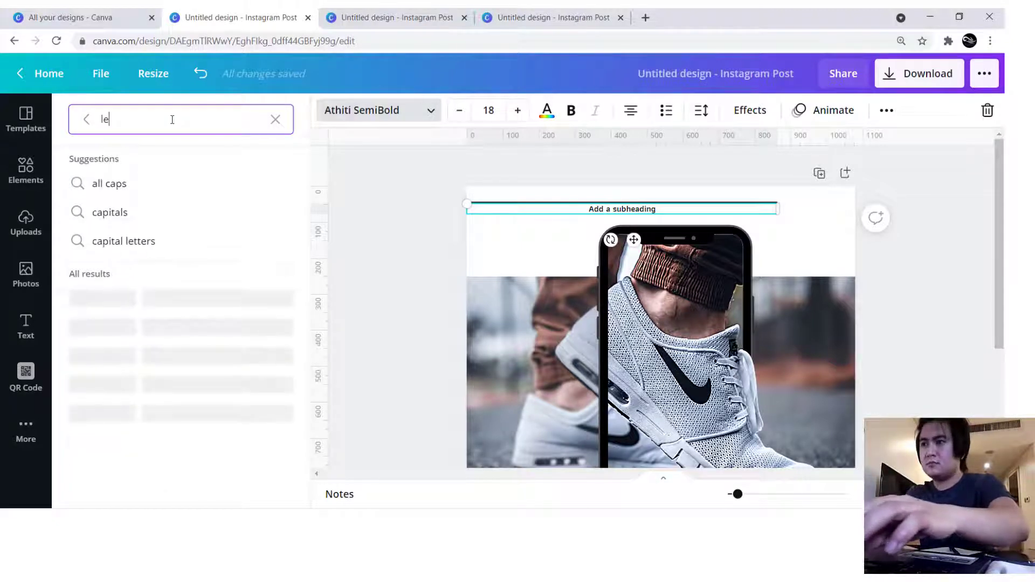
text(ague)
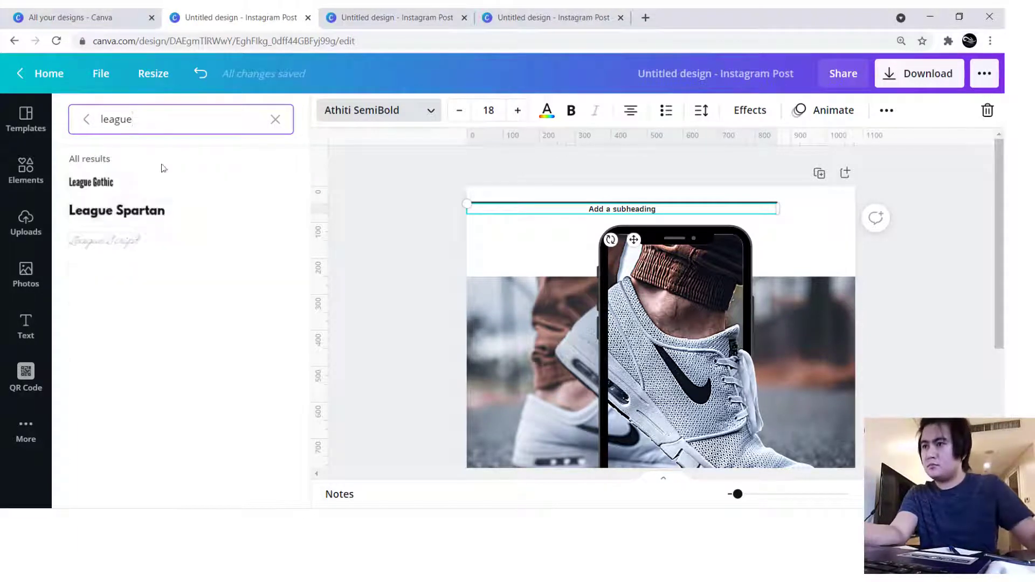
click(132, 212)
- Set the new subheading's font size to 55
click(489, 110)
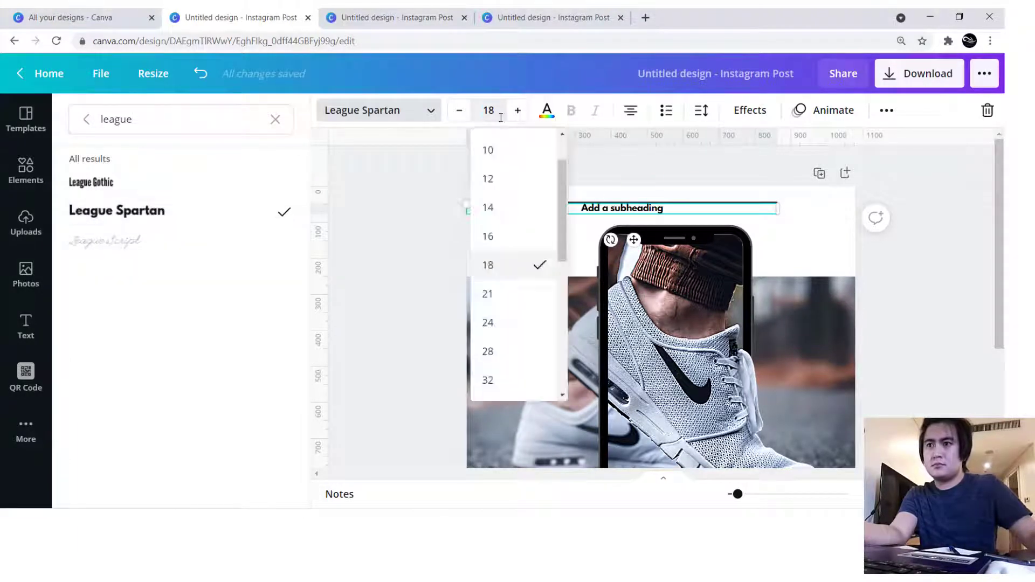
text(55)
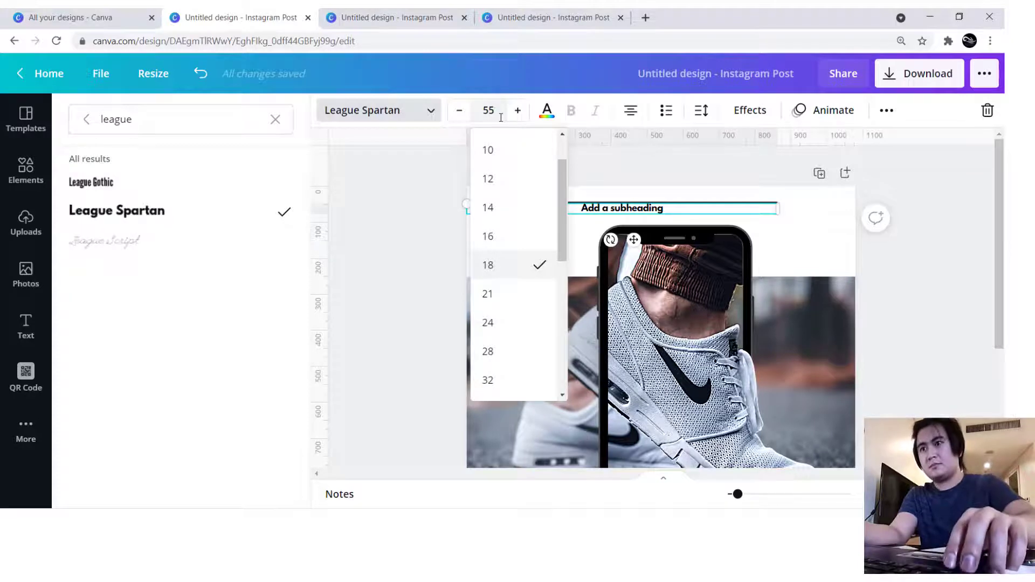
key(Return)
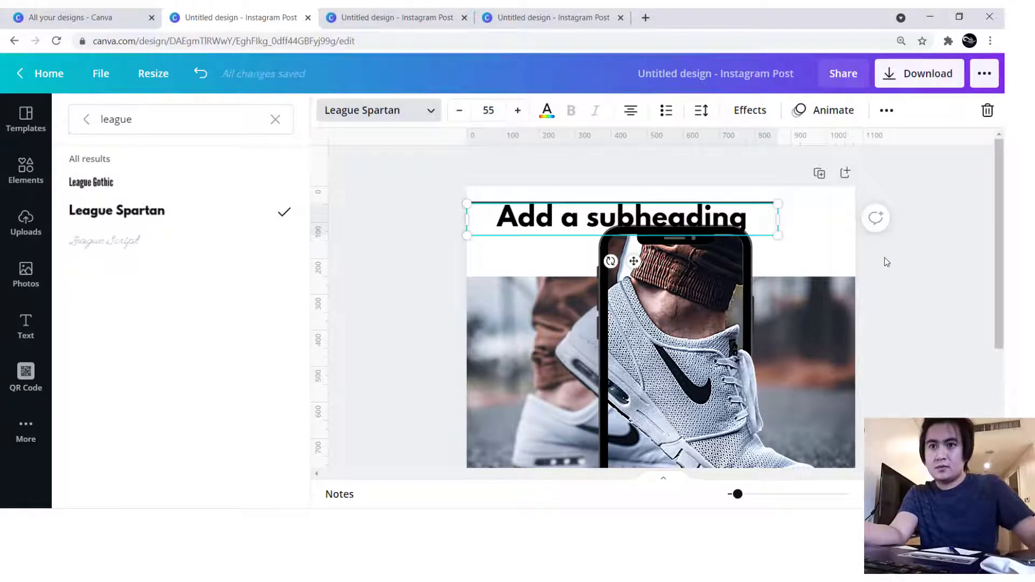
- Unlock the phone frame and the background photo
drag(401, 253, 878, 468)
scroll(923, 364, down, 3)
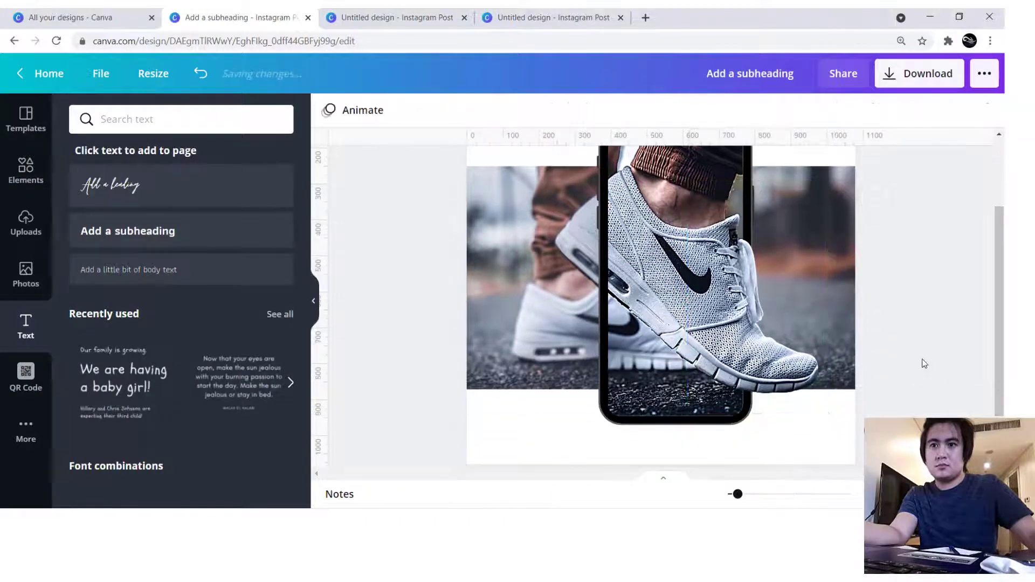
click(748, 241)
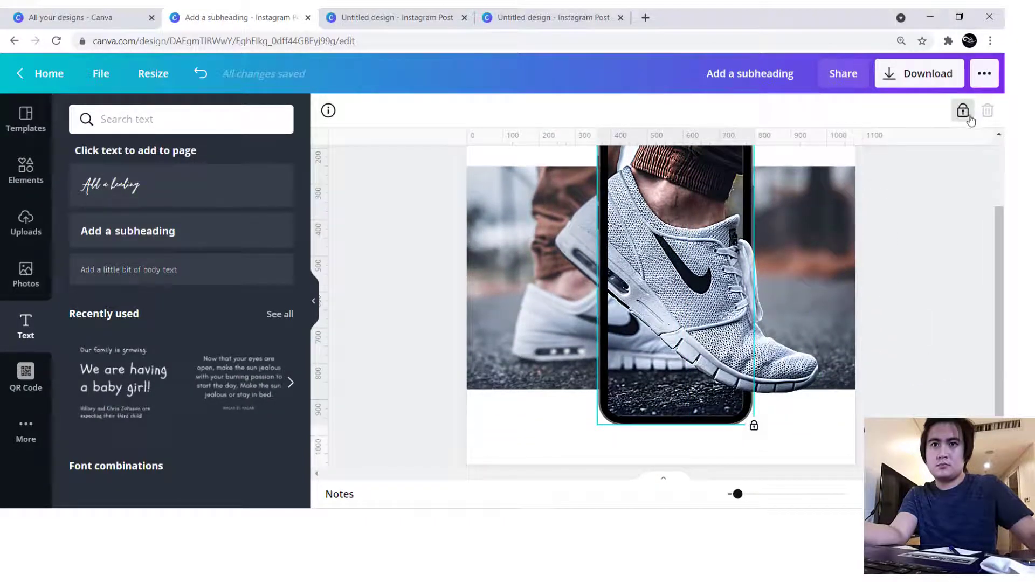
click(965, 114)
click(835, 245)
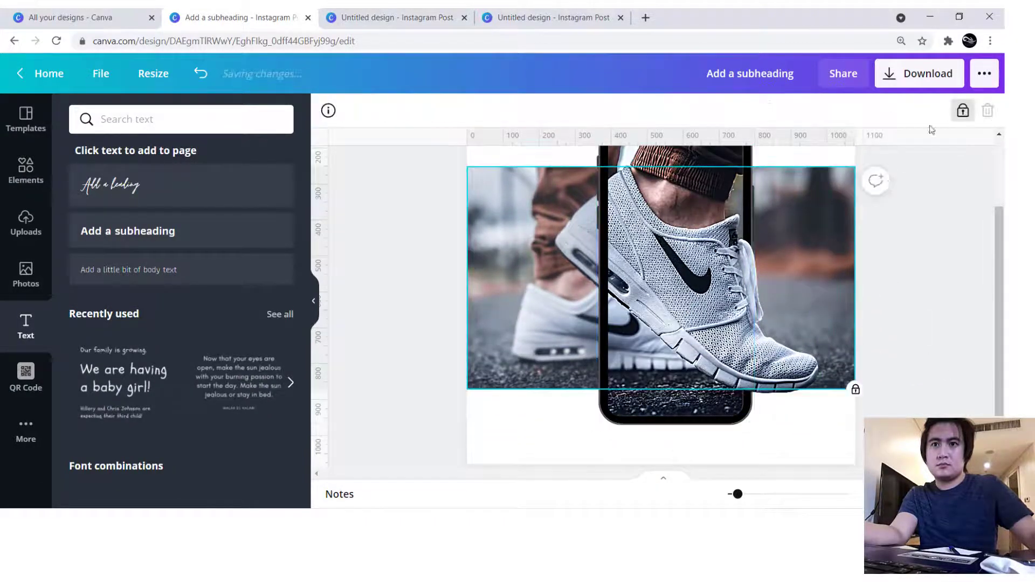
click(964, 110)
scroll(401, 232, up, 2)
click(401, 232)
drag(384, 205, 927, 469)
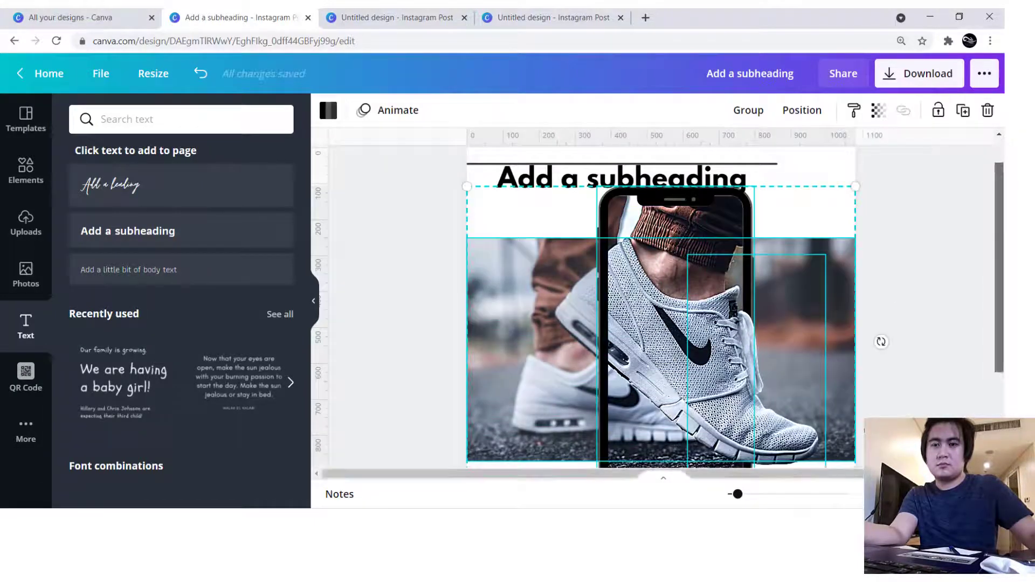
scroll(999, 302, down, 3)
scroll(1000, 324, up, 1)
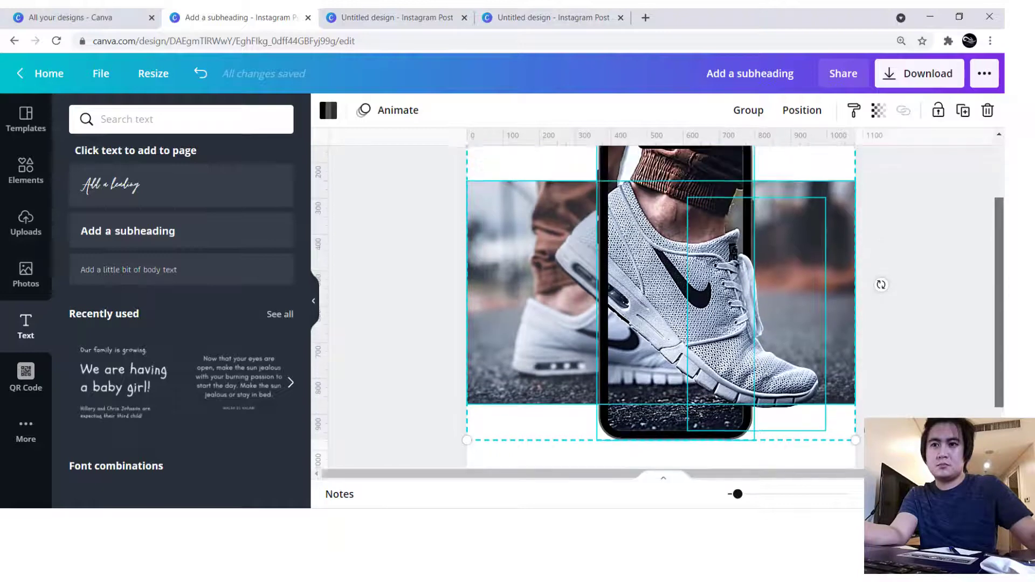
click(801, 457)
click(567, 277)
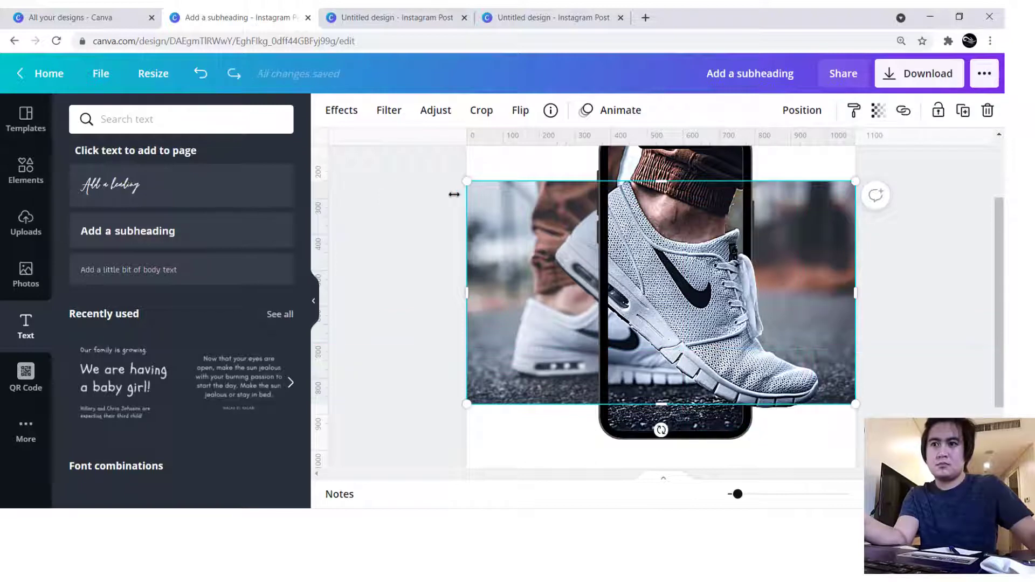
- Select the phone, sneaker cutout and background photo together and move them straight down by about 110 px
drag(480, 164, 753, 338)
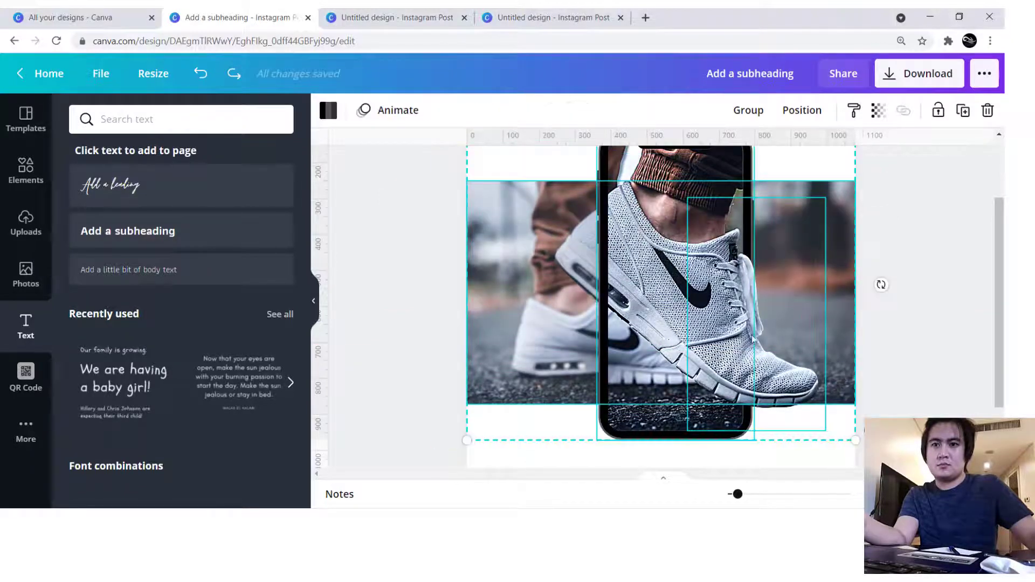
drag(803, 288, 803, 327)
scroll(803, 328, down, 2)
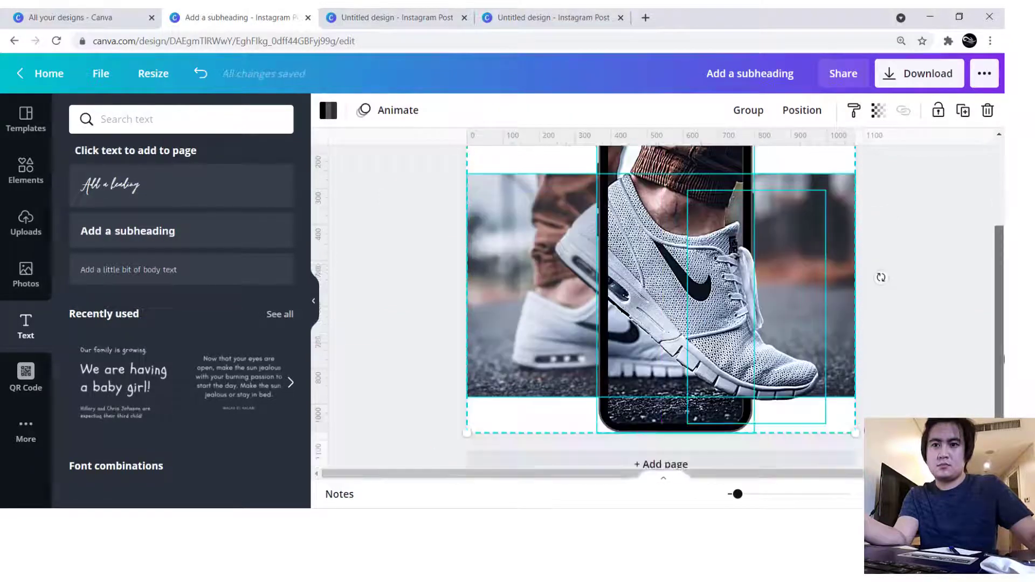
scroll(622, 241, up, 4)
- Replace the placeholder subheading text with "UNBDRAIDED STYLE"
click(617, 201)
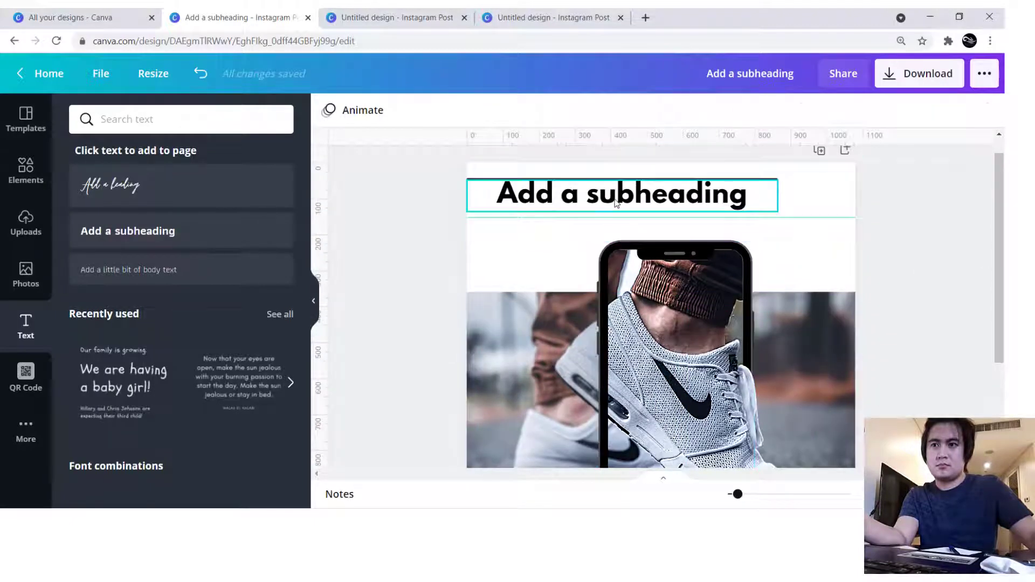
double_click(616, 200)
text(UN)
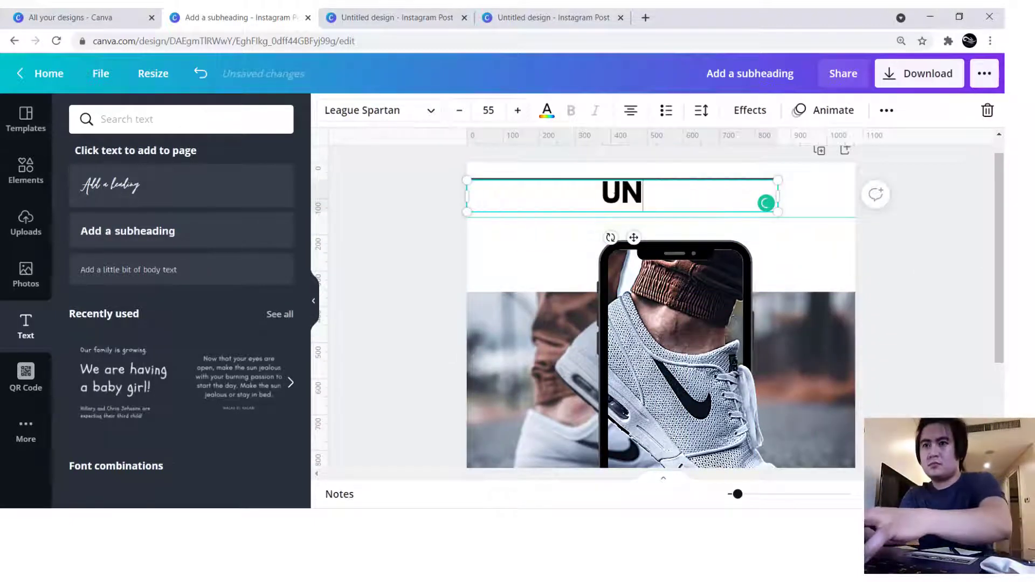
text(BDRAIDED STYLE)
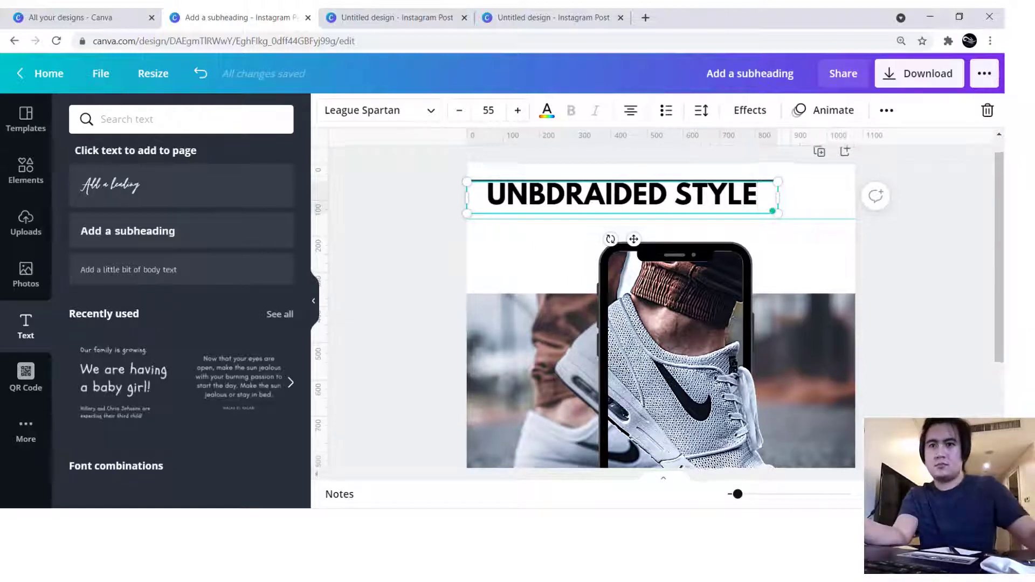
- Move the "UNBDRAIDED STYLE" heading slightly down to leave a gap beneath the line
scroll(791, 208, up, 1)
click(949, 224)
click(621, 218)
drag(622, 218, 622, 229)
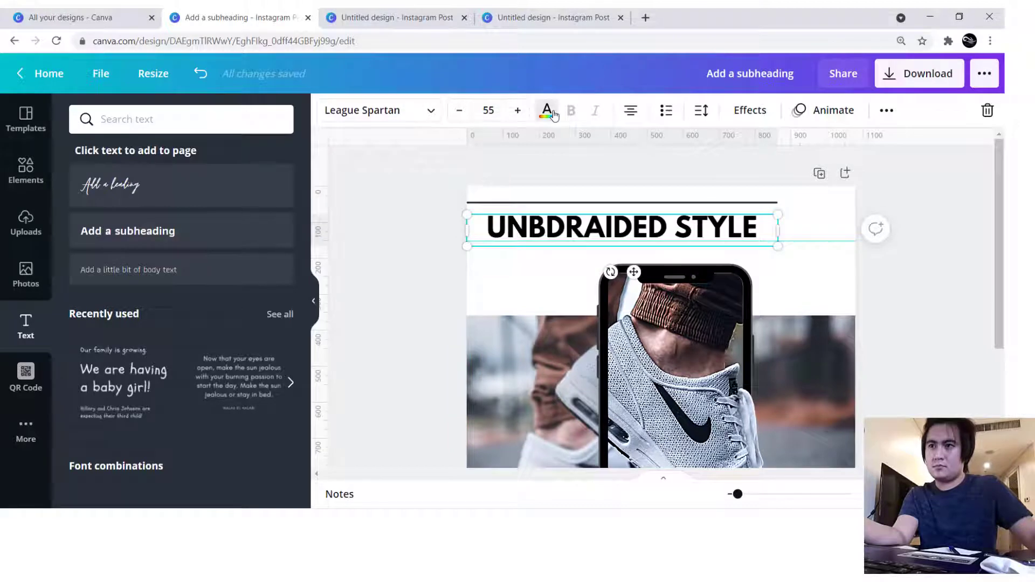
- Recolour the "UNBDRAIDED STYLE" heading with the dark grey next to black in the document colours
click(546, 111)
click(164, 193)
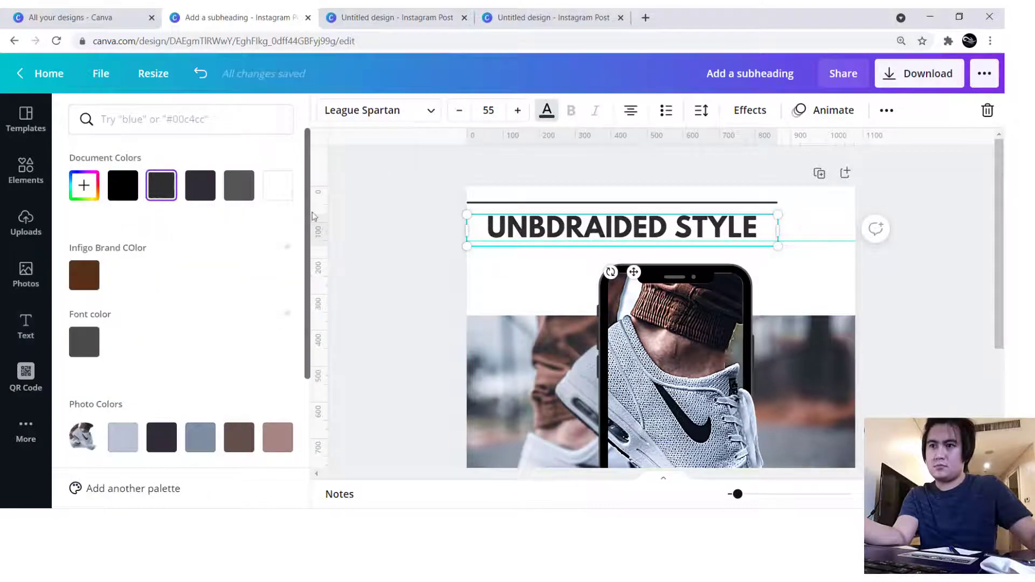
click(404, 228)
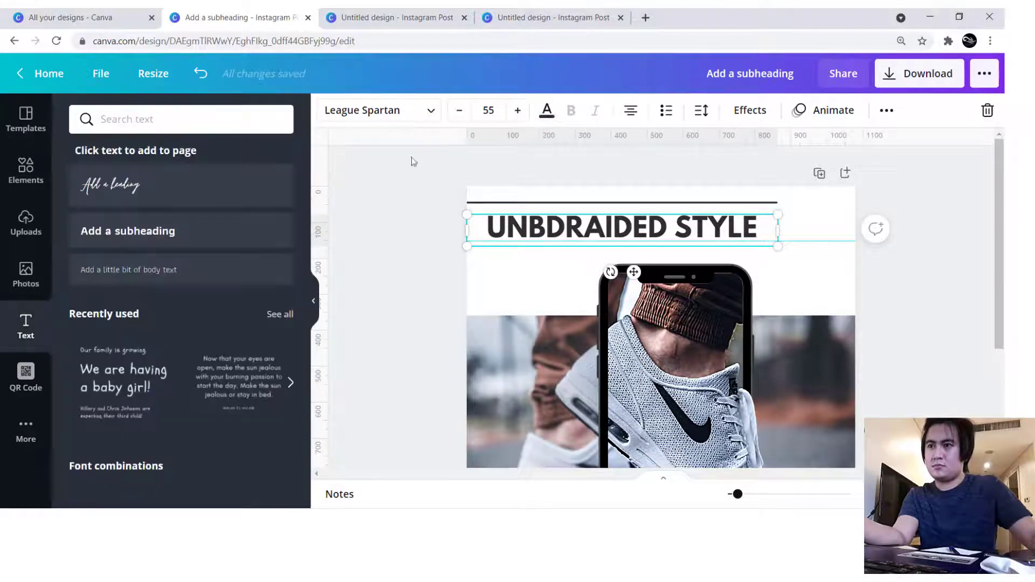
- Add a second subheading under the heading in the Zing Rust Base font, reading "JUST DO IT"
click(136, 230)
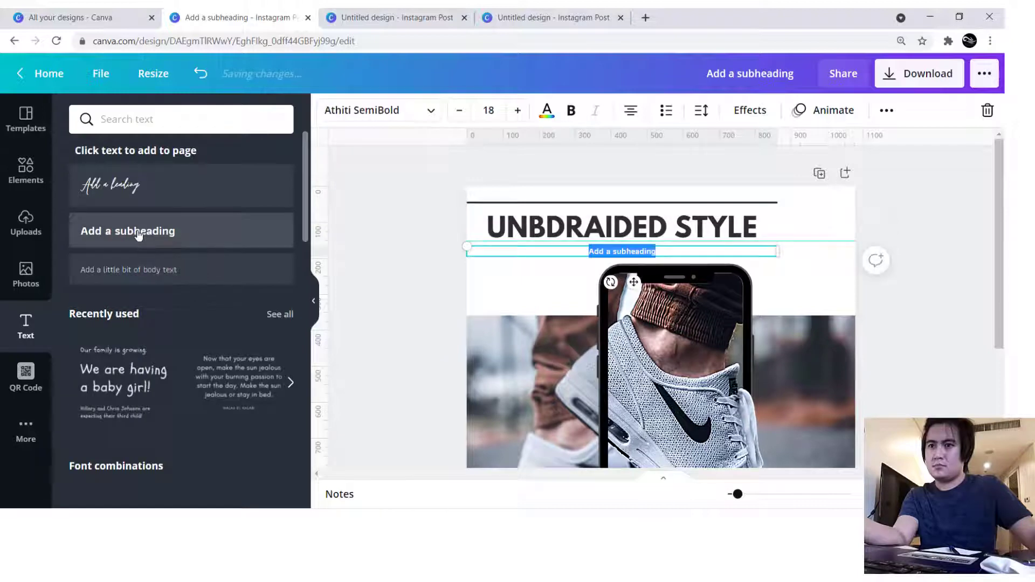
click(364, 110)
drag(152, 121, 69, 123)
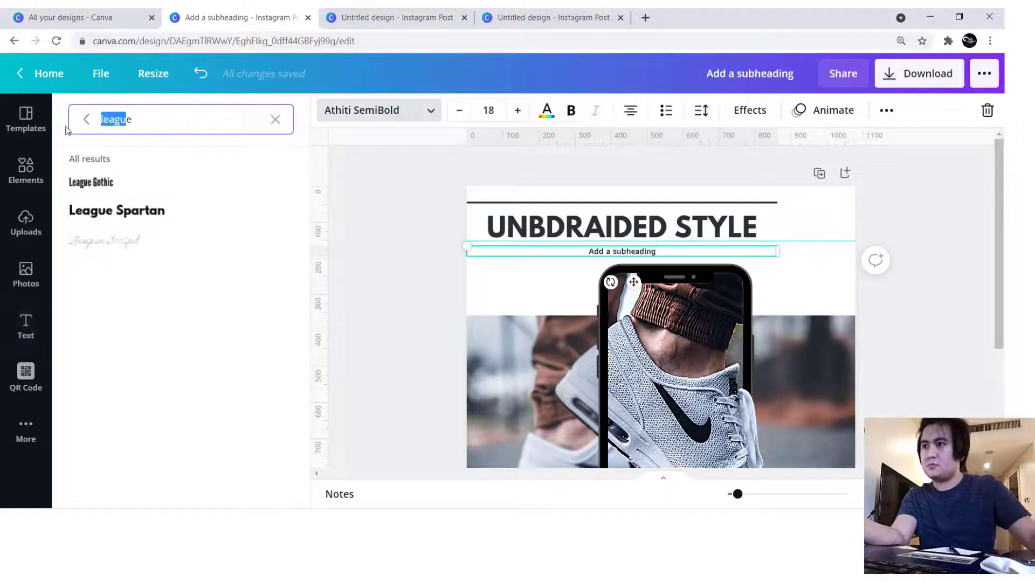
text(ze)
key(ctrl+a)
text(zen)
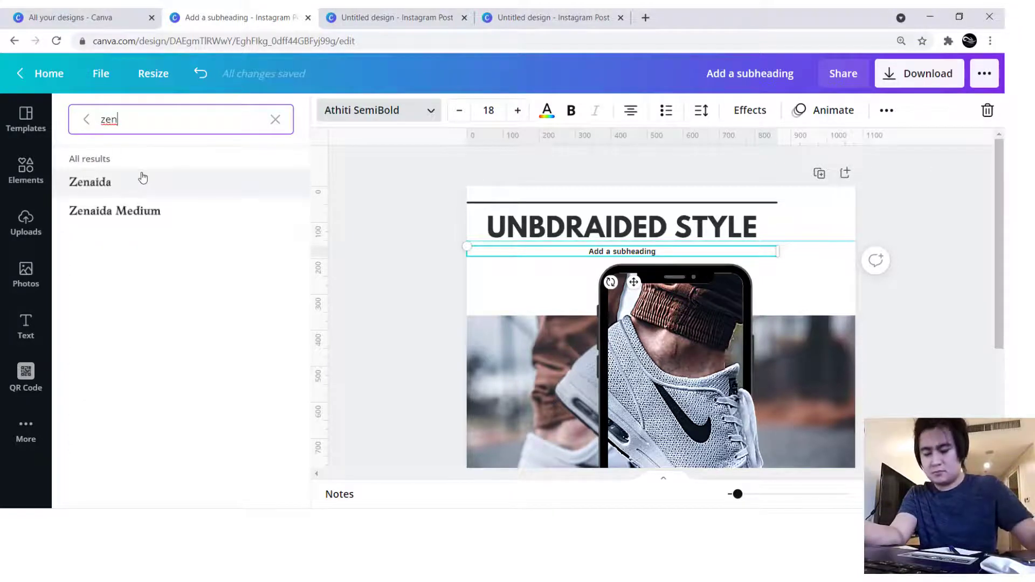
key(BackSpace)
key(BackSpace)
text(in)
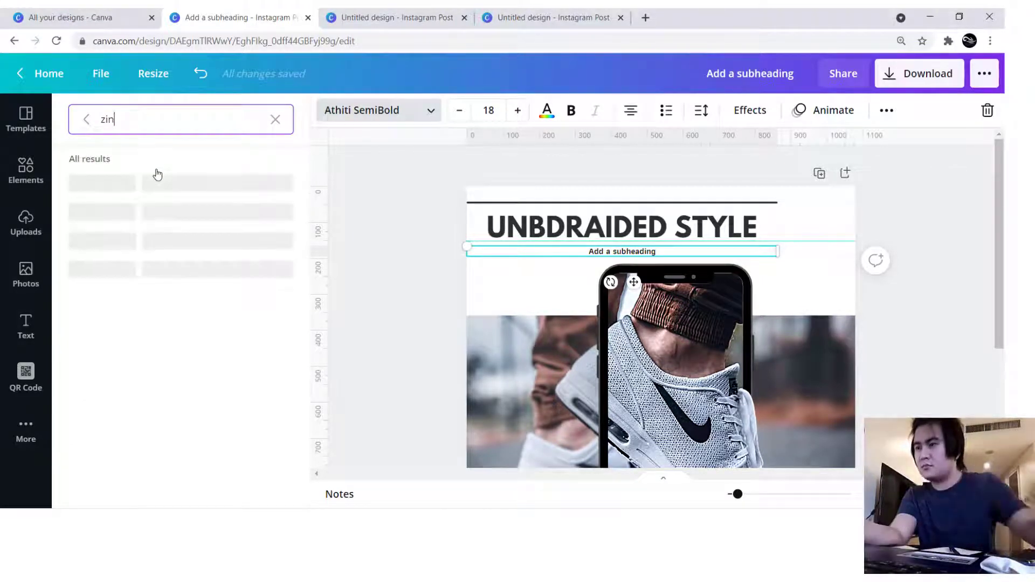
text(g)
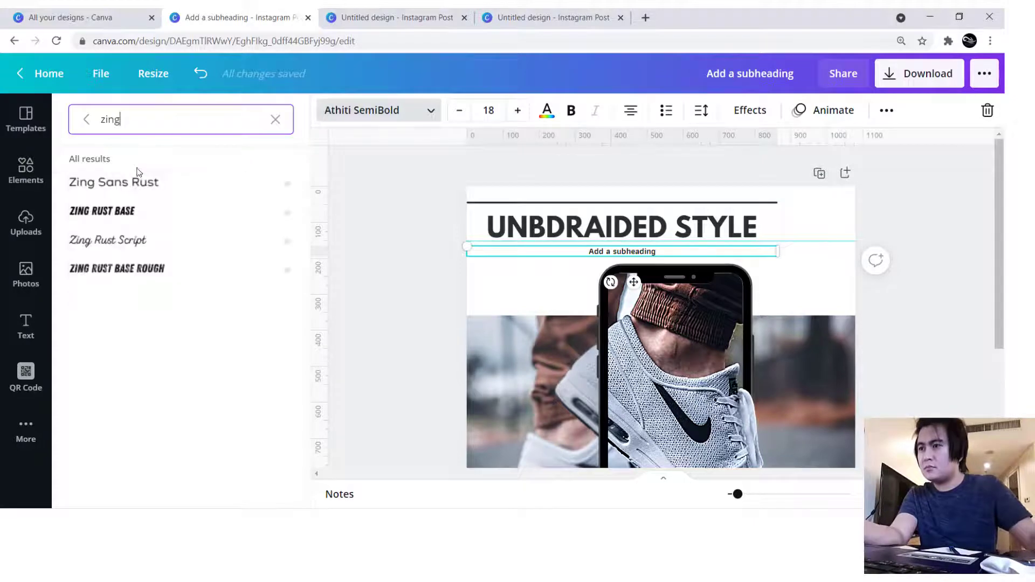
click(129, 210)
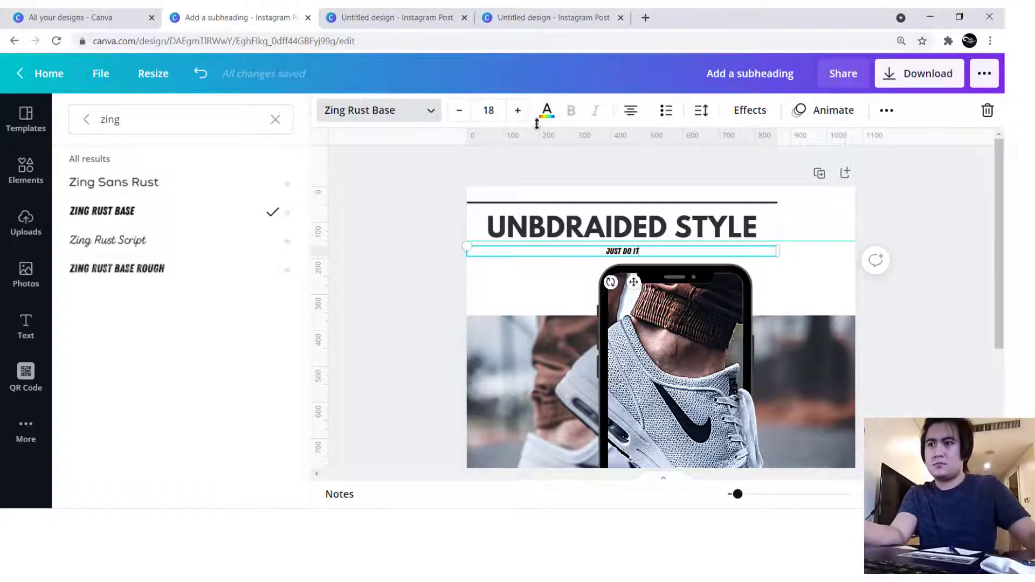
- Set the font size of the "JUST DO IT" text to 55
click(496, 112)
key(Return)
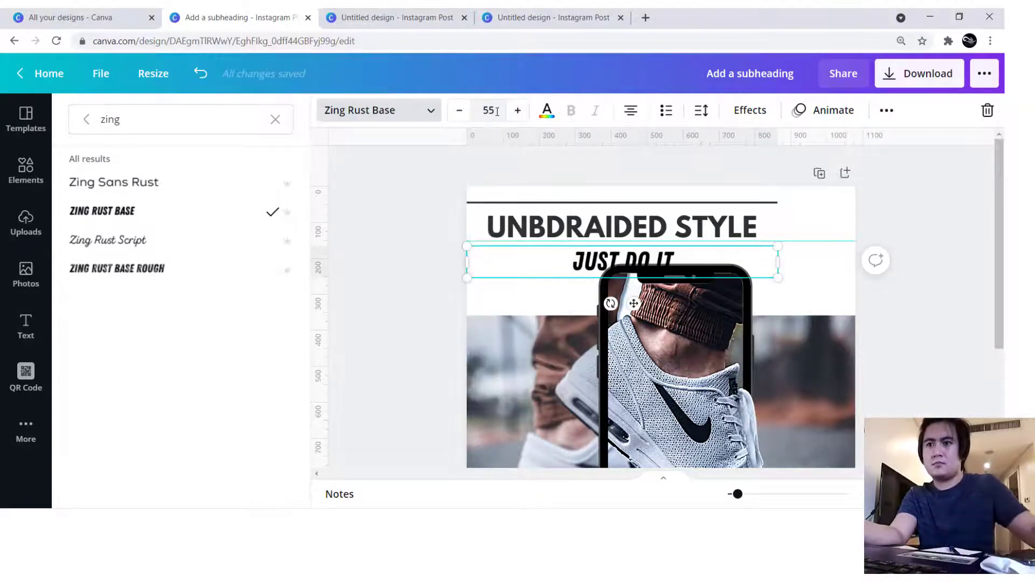
- Recolour "JUST DO IT" with the heading's dark grey and move it so it starts under the heading's first letter
click(547, 110)
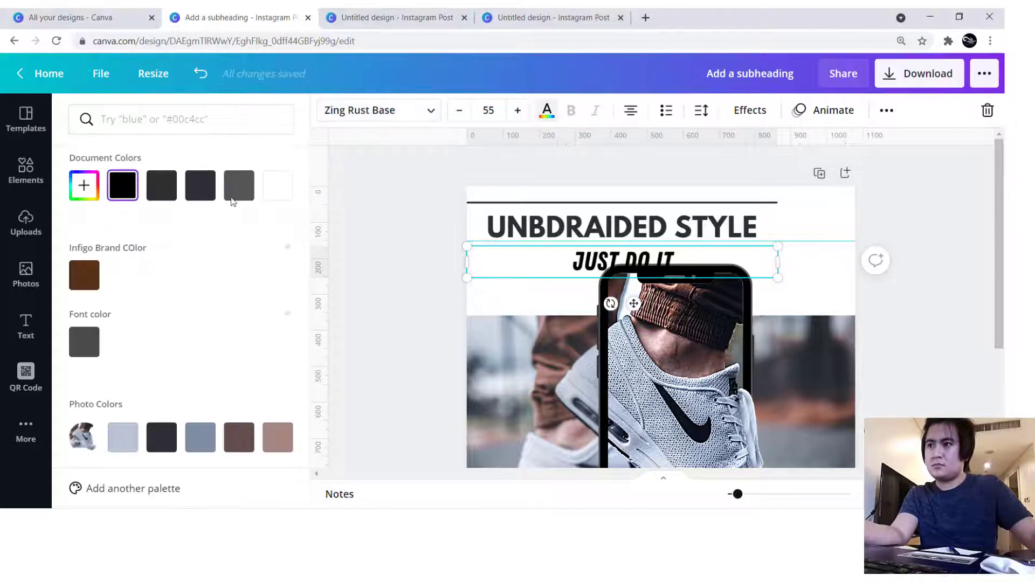
click(161, 185)
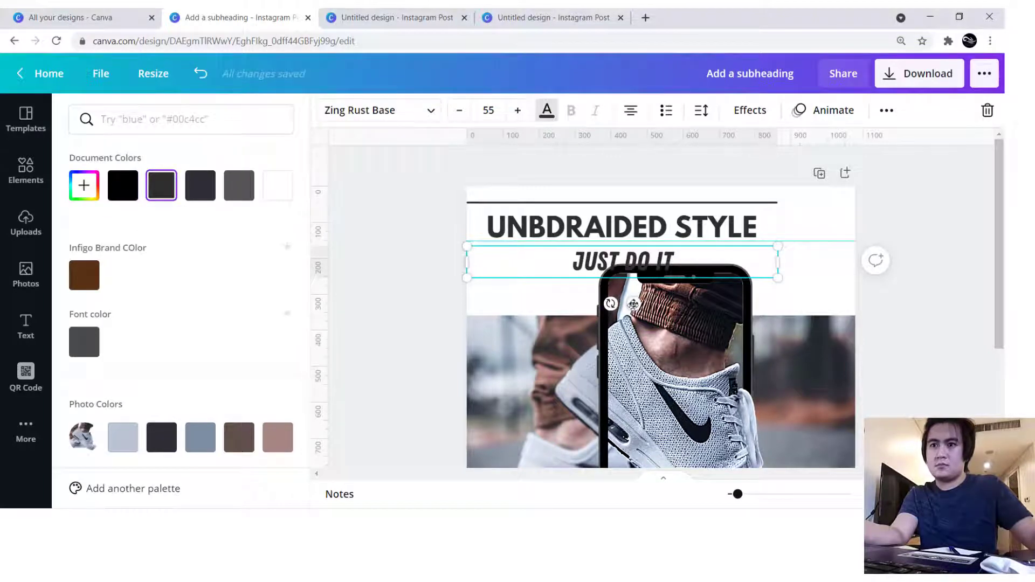
drag(633, 303, 551, 306)
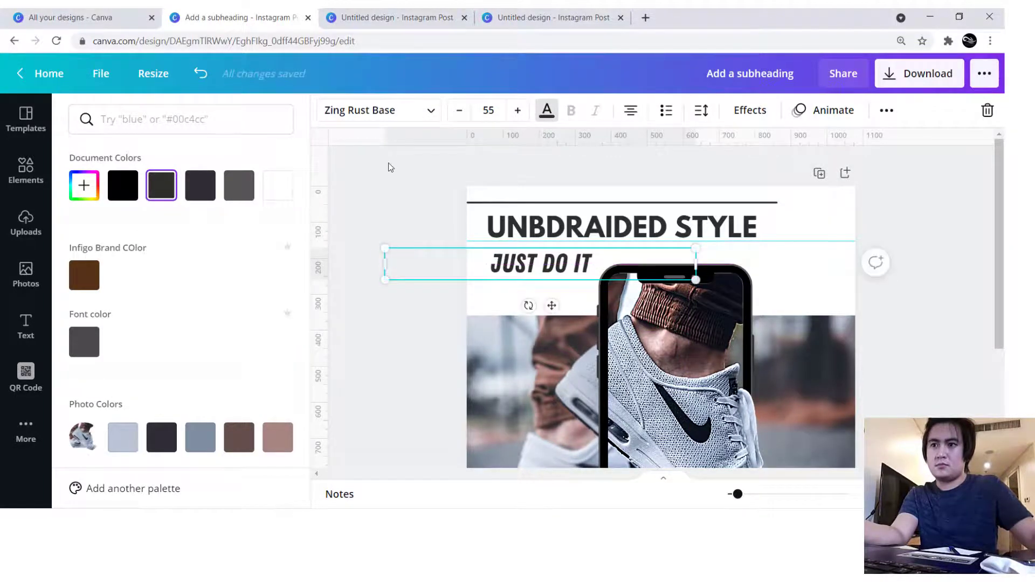
- Deselect the text and rename the design as "trial"
click(389, 165)
click(405, 194)
scroll(660, 306, down, 3)
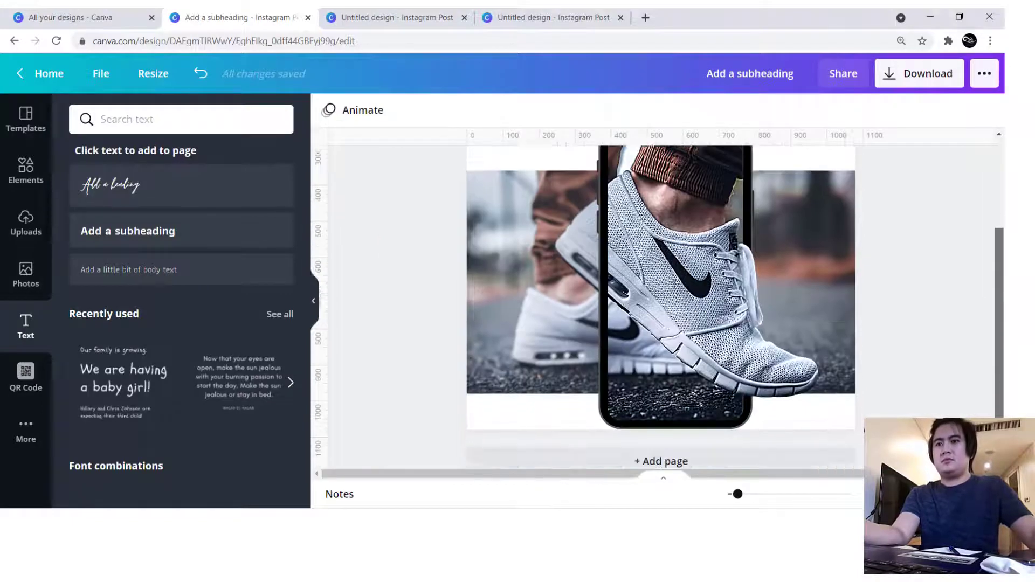
scroll(981, 203, up, 5)
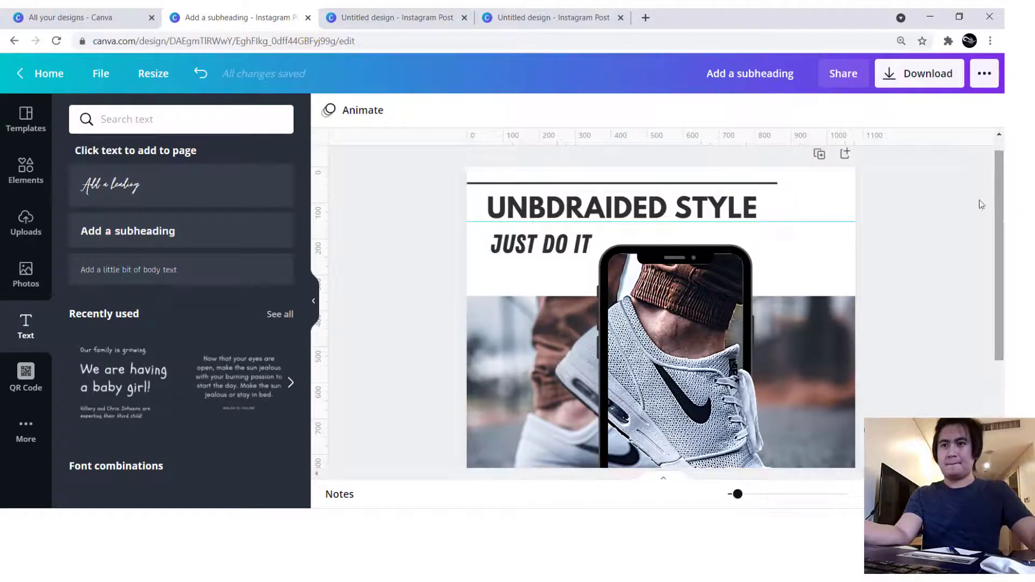
click(780, 74)
text(trial)
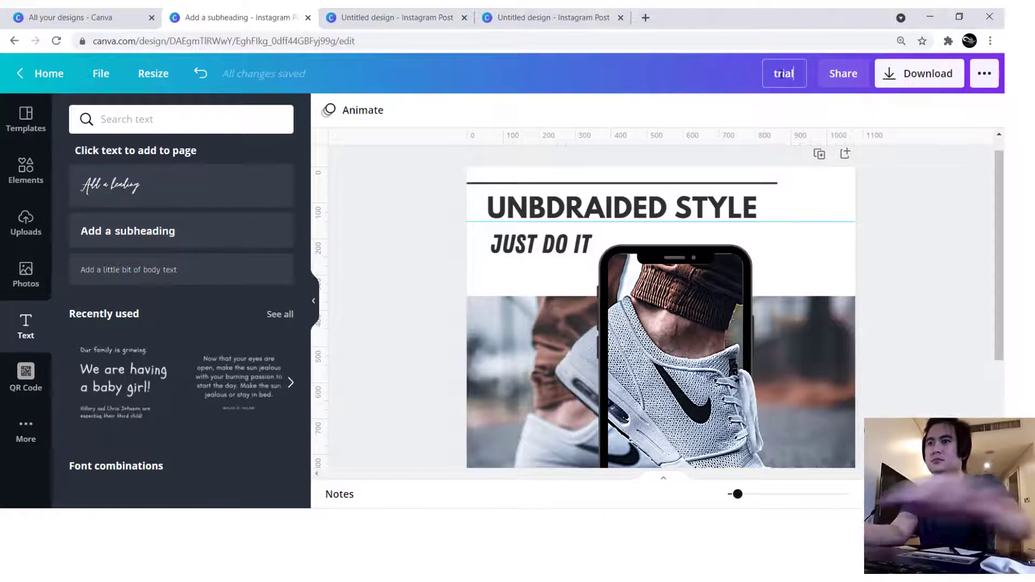
- Download the design as a PNG at size 1 and dismiss the saved-design dialog
click(925, 87)
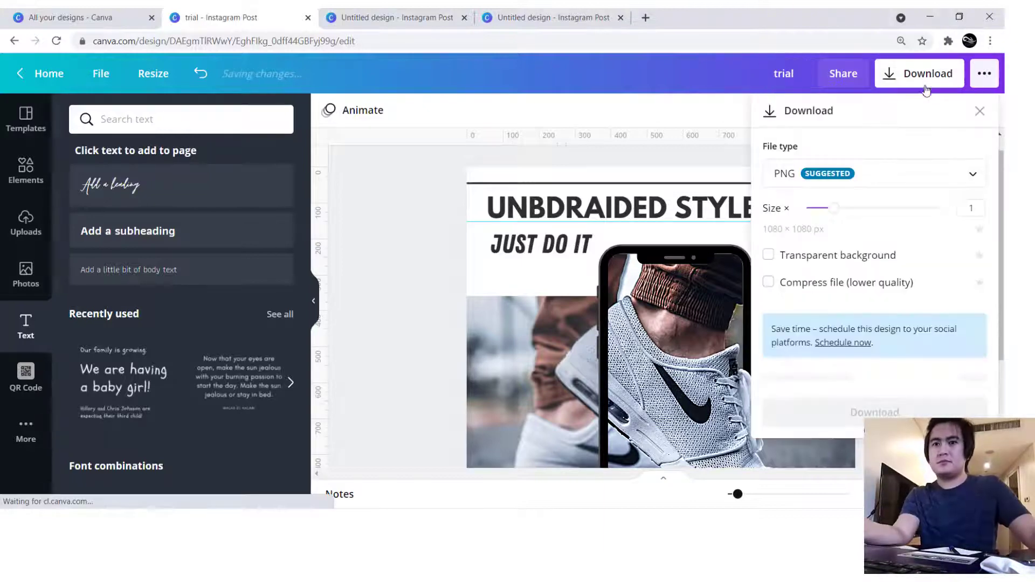
click(888, 383)
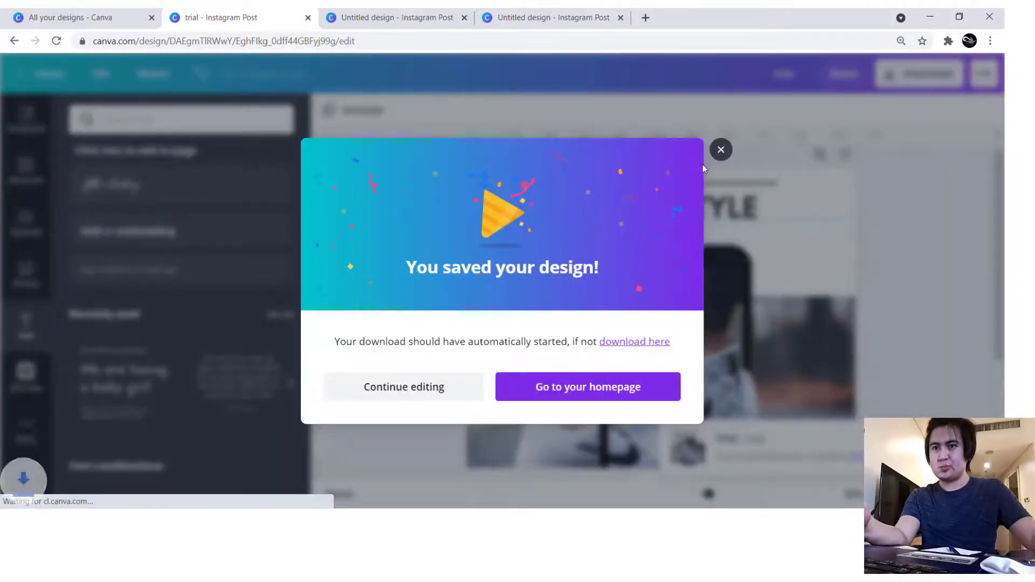
click(720, 149)
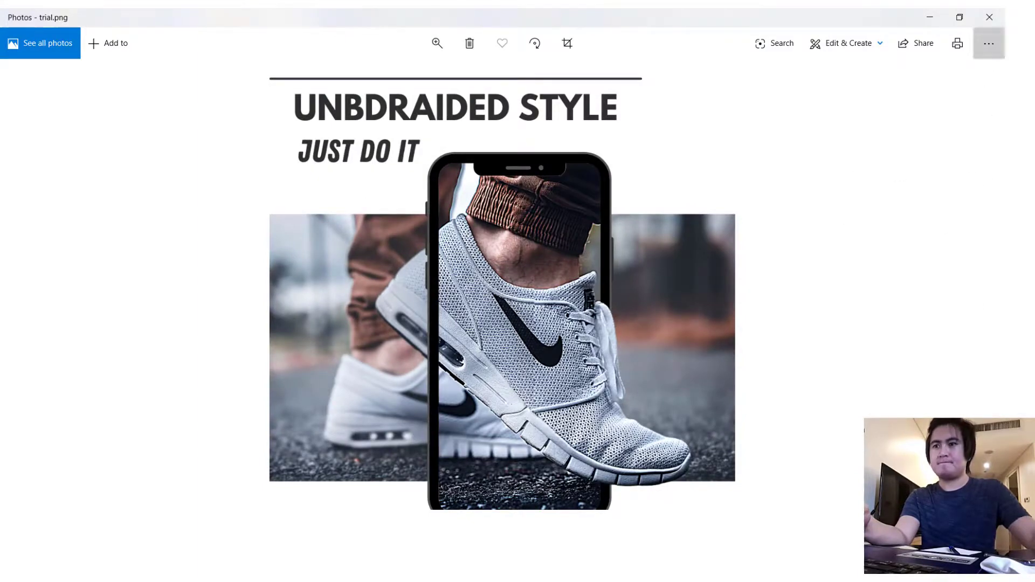
- Check the downloaded trial.png in the Photos viewer and switch back to the Canva design
click(988, 43)
click(806, 146)
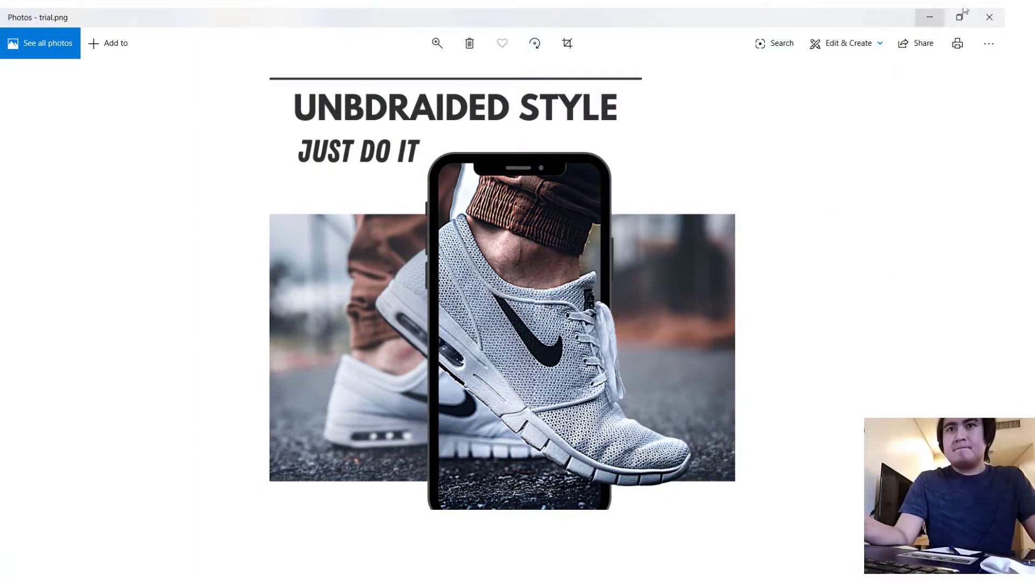
click(964, 13)
click(911, 30)
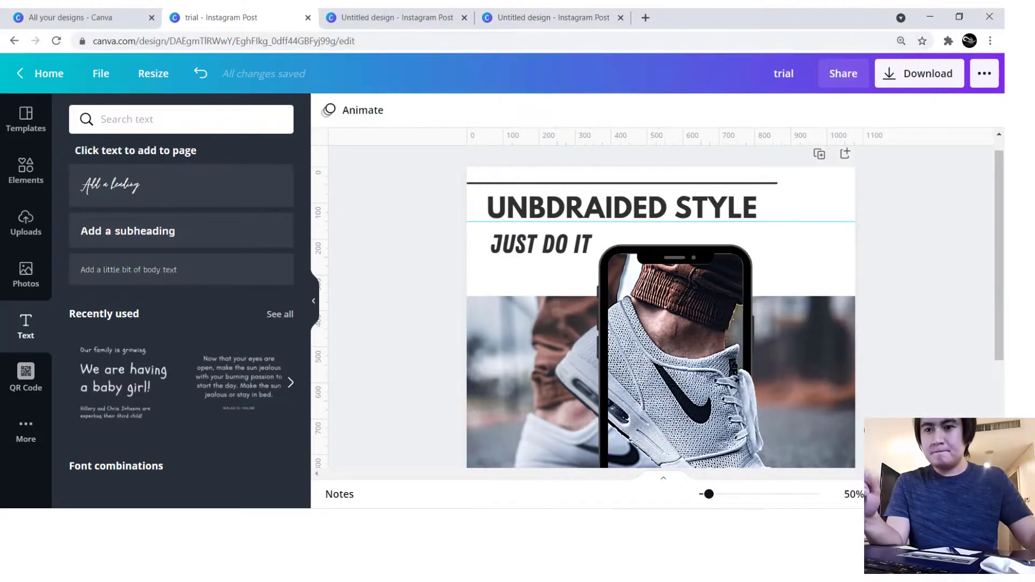